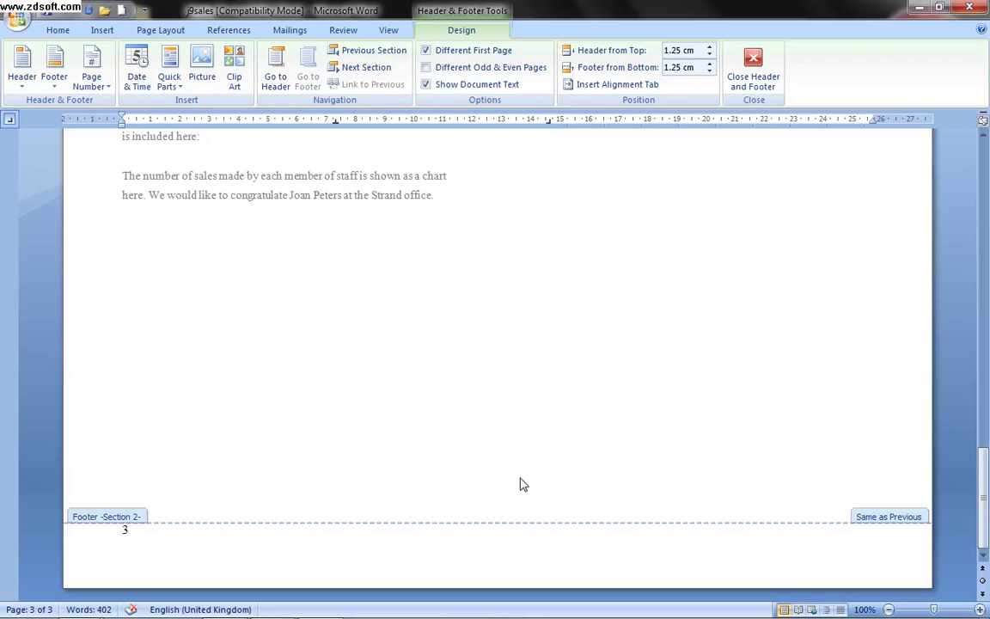
Step: Return to the first page and leave header and footer editing for the document's body text
scroll(707, 280, "up", 10)
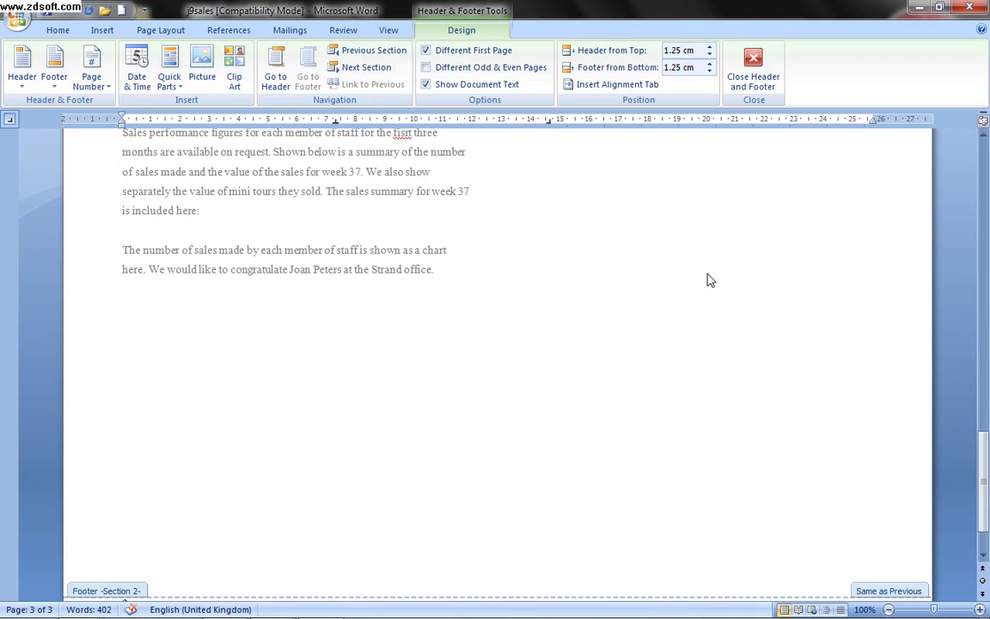
scroll(710, 284, "up", 20)
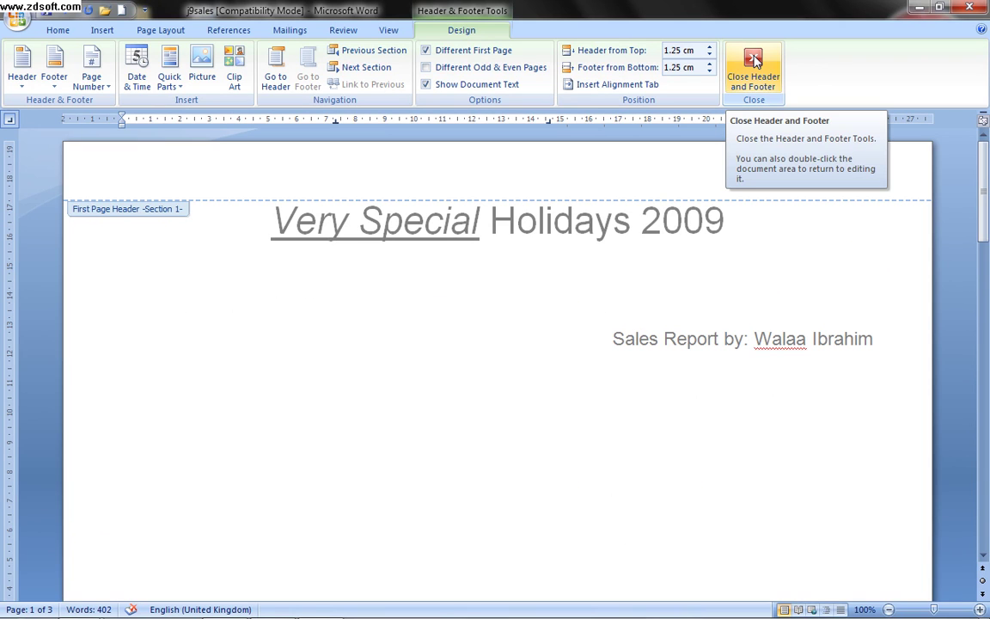
double_click(388, 386)
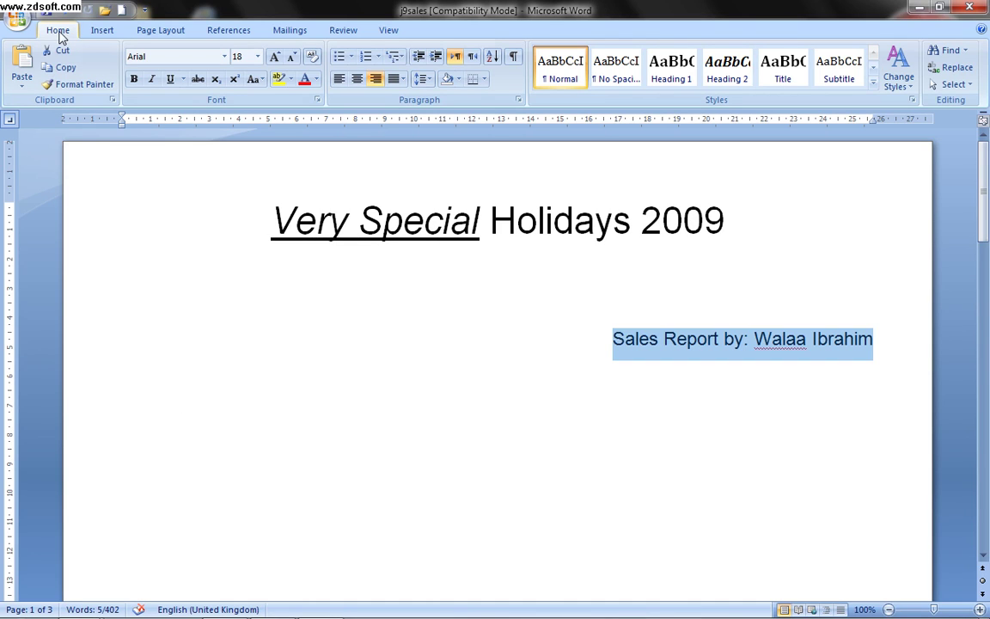
Step: Find "our new offering is at the paradise retreat", extending the search to the rest of the document, and close the search dialog
left_click(964, 51)
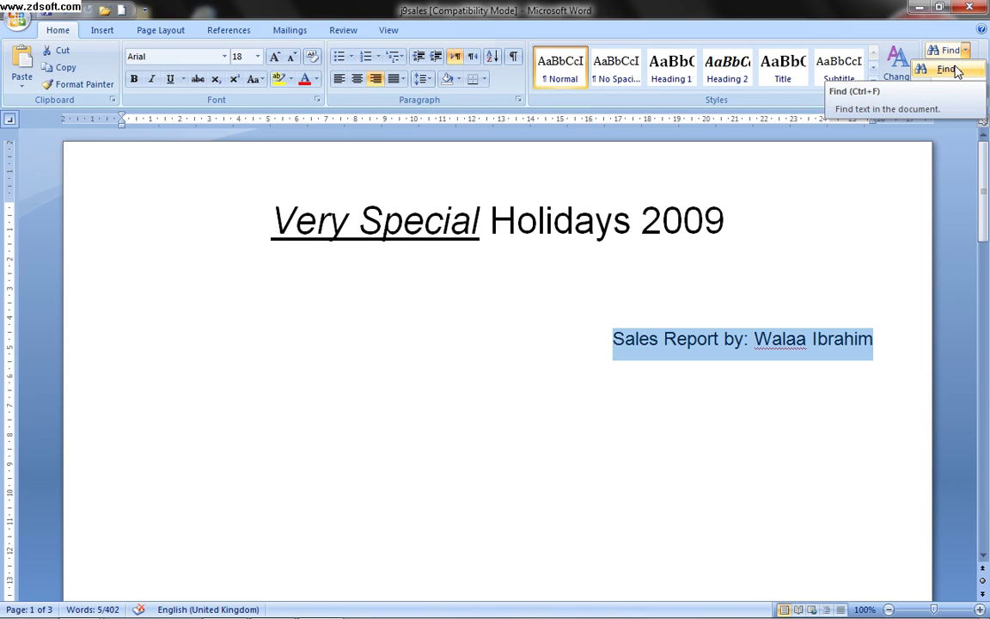
left_click(948, 70)
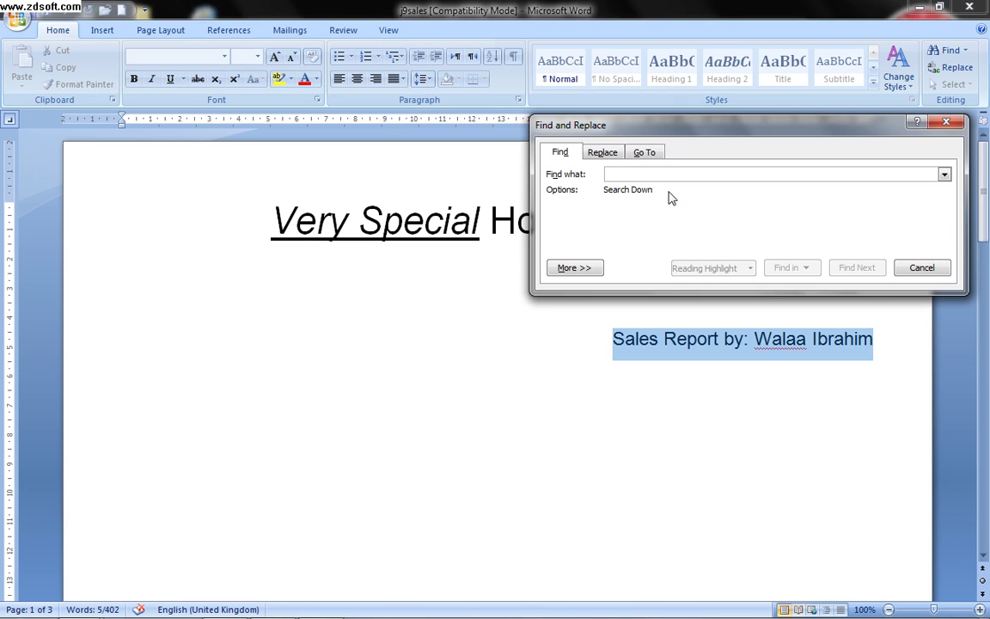
type("ou")
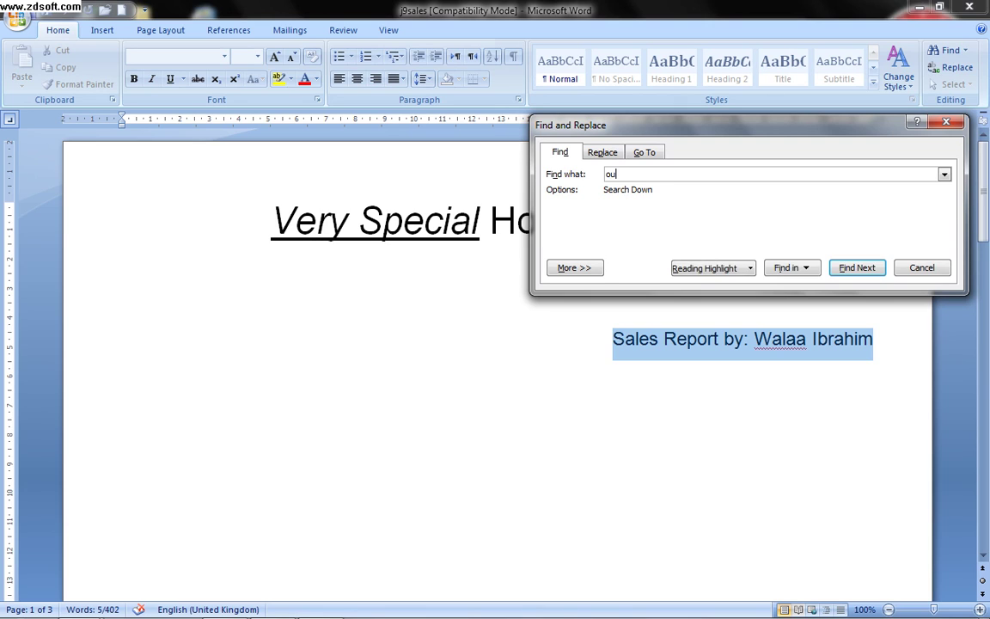
type("r new offering is at the pa")
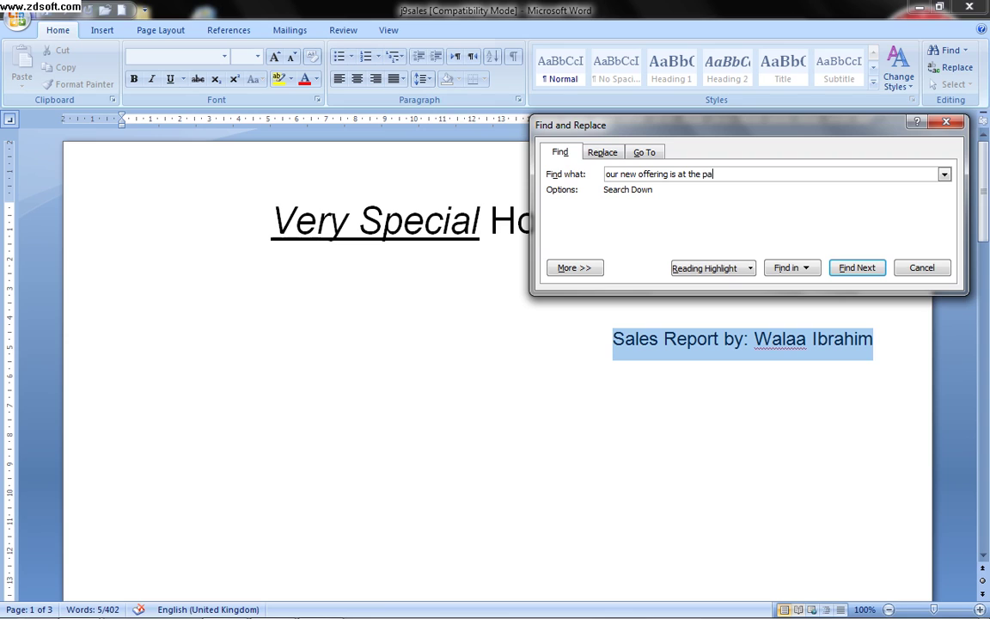
type("radise retreat")
left_click(856, 268)
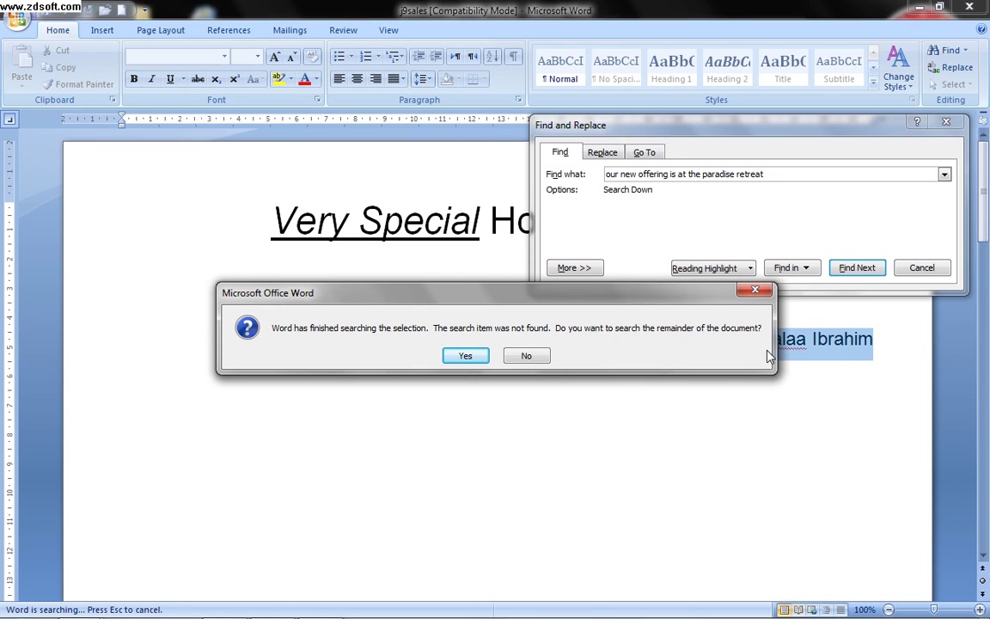
left_click_drag(594, 297, 421, 205)
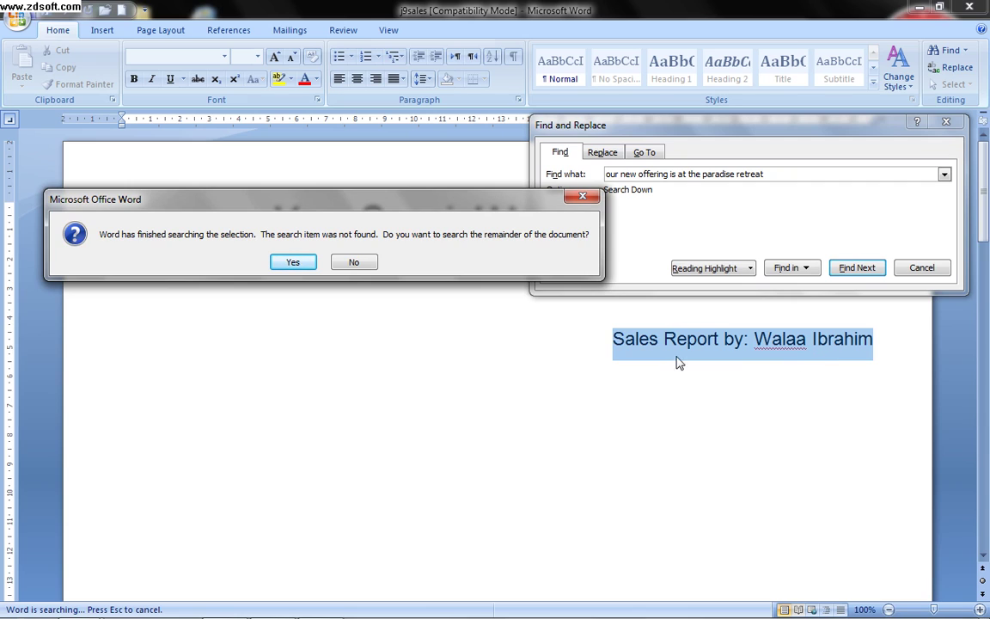
left_click(294, 262)
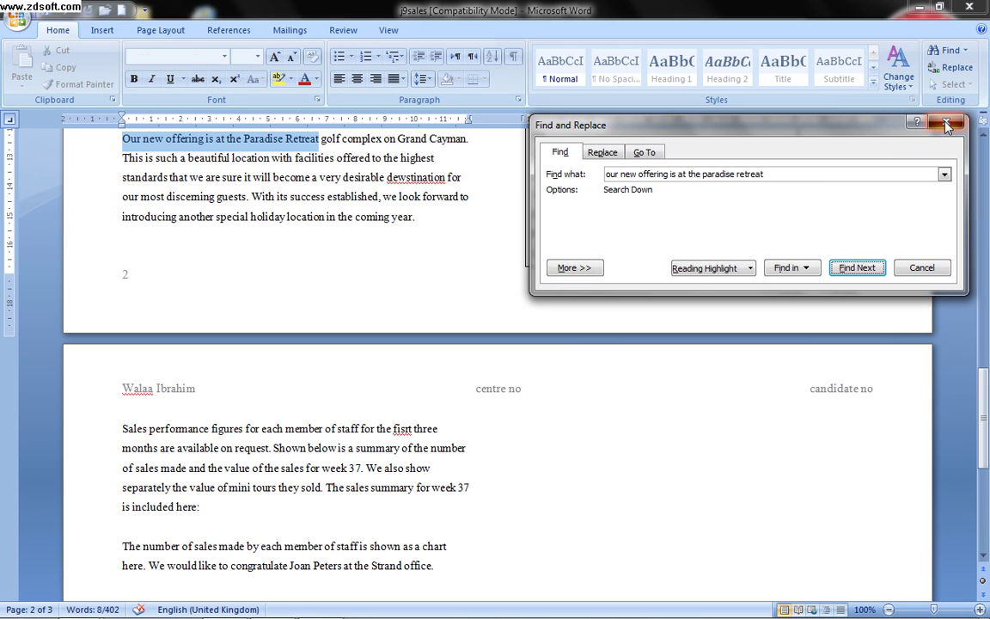
left_click(921, 268)
Step: Move the whole "Our new offering is at the Paradise Retreat" paragraph below the locations table, before the Jersey hotel paragraph, with a blank line above it
scroll(313, 299, "up", 3)
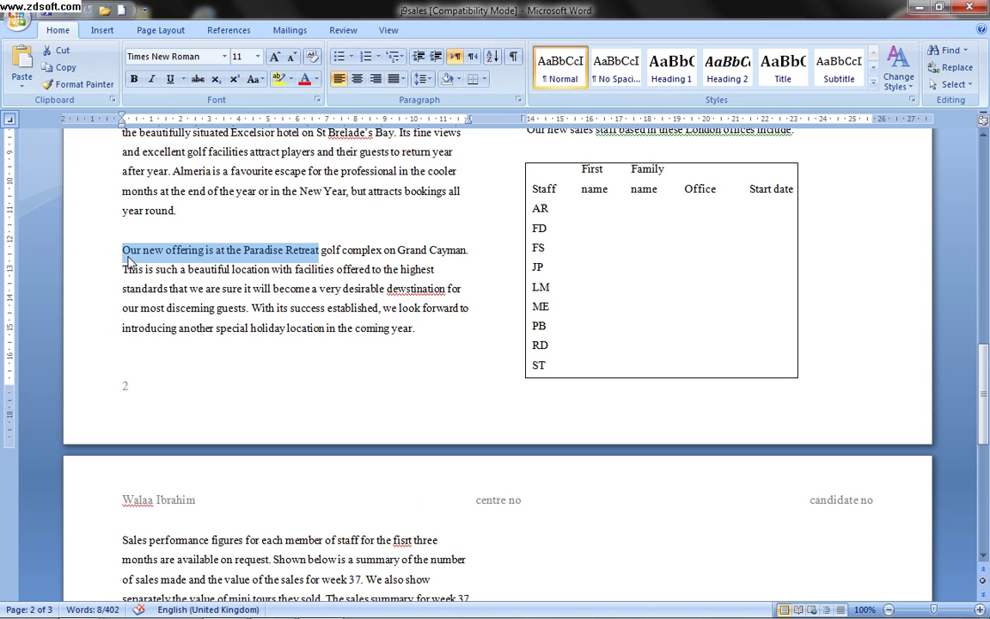
scroll(217, 318, "up", 7)
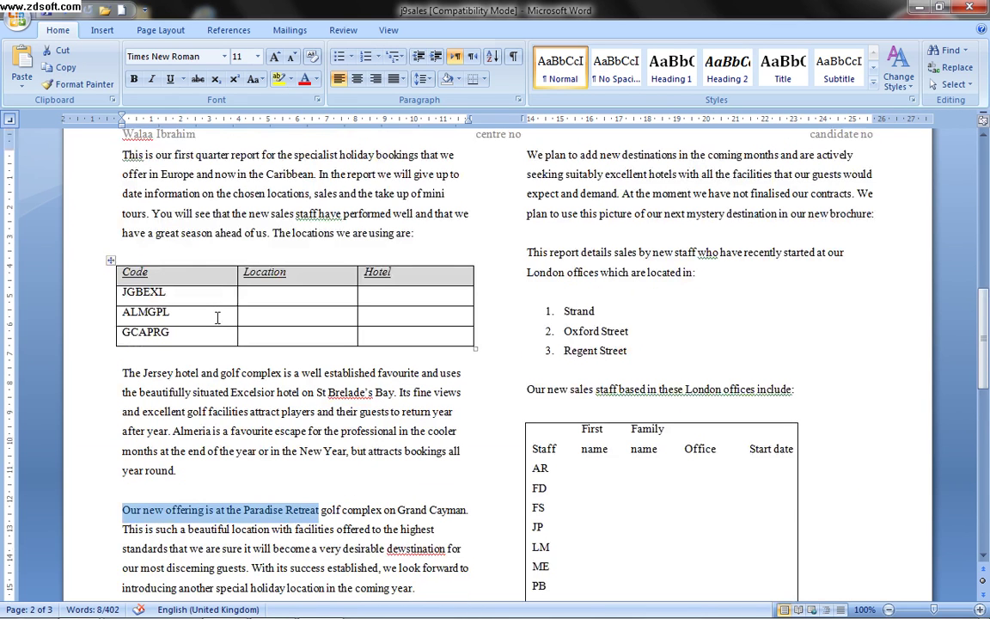
scroll(195, 289, "up", 4)
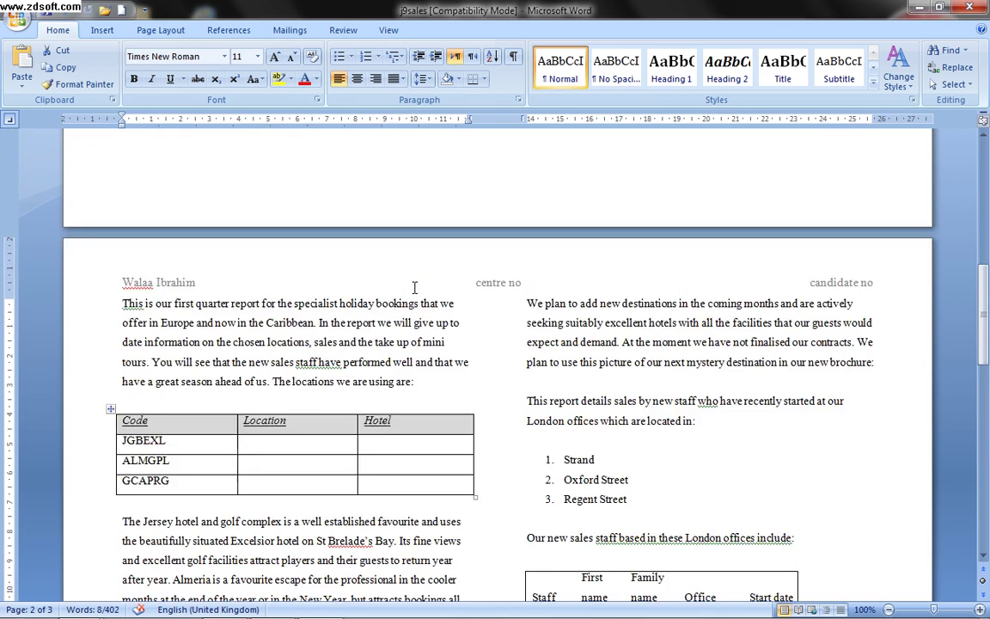
scroll(413, 292, "down", 2)
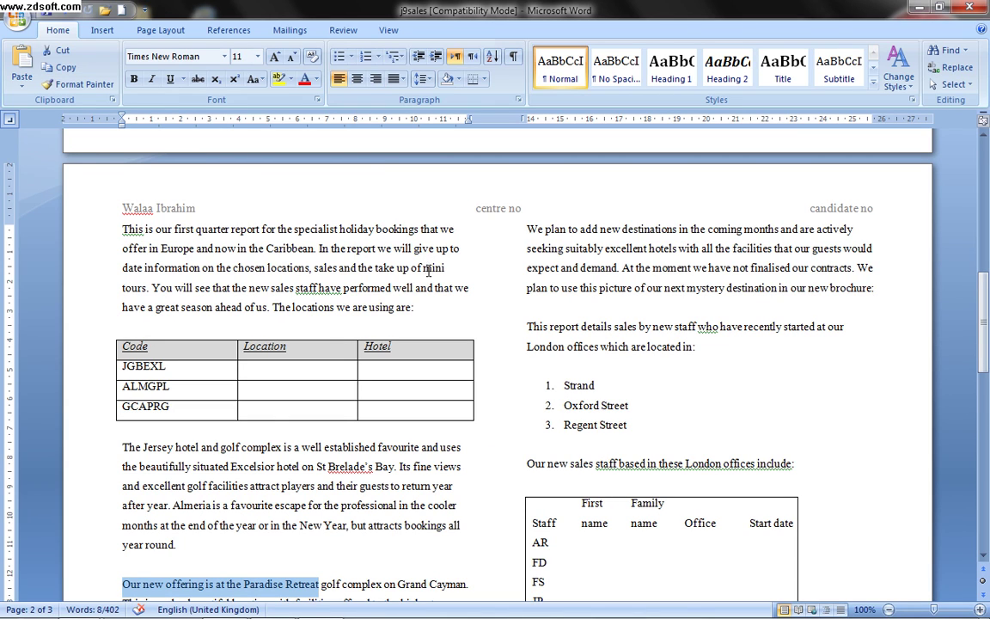
scroll(378, 315, "down", 2)
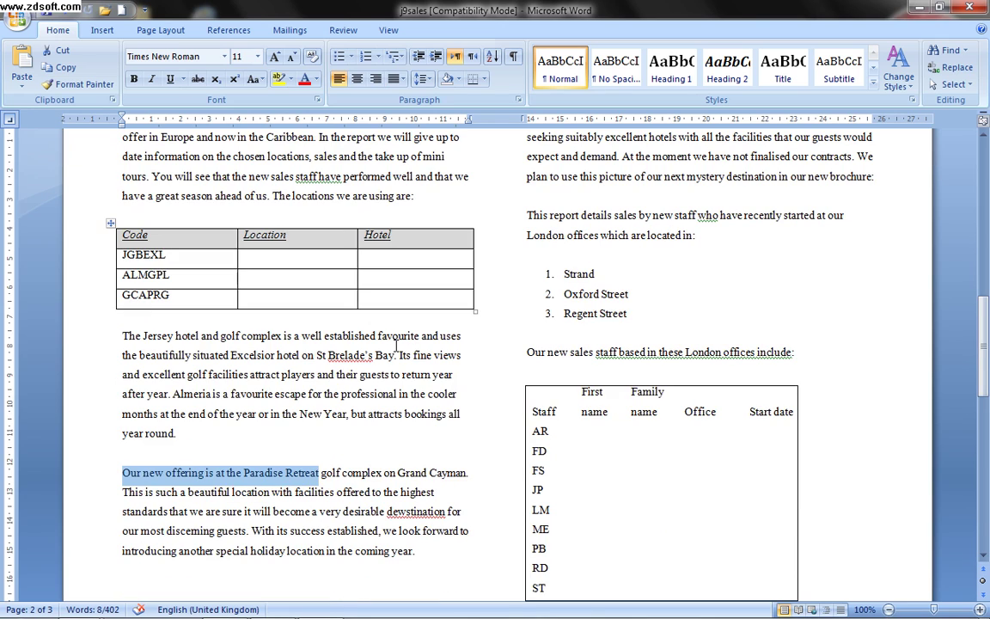
left_click(126, 318)
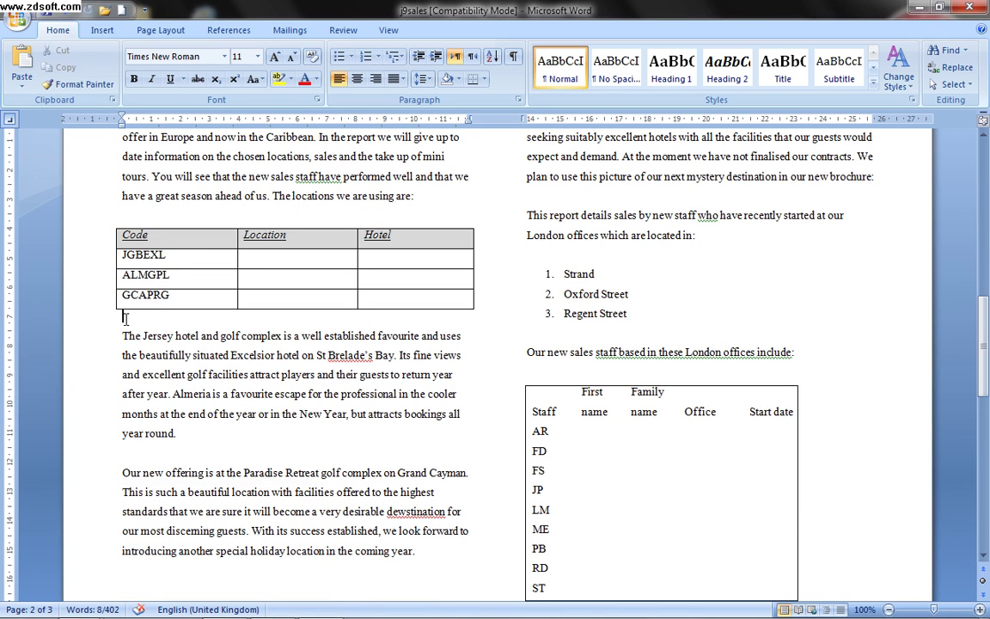
left_click_drag(124, 471, 435, 551)
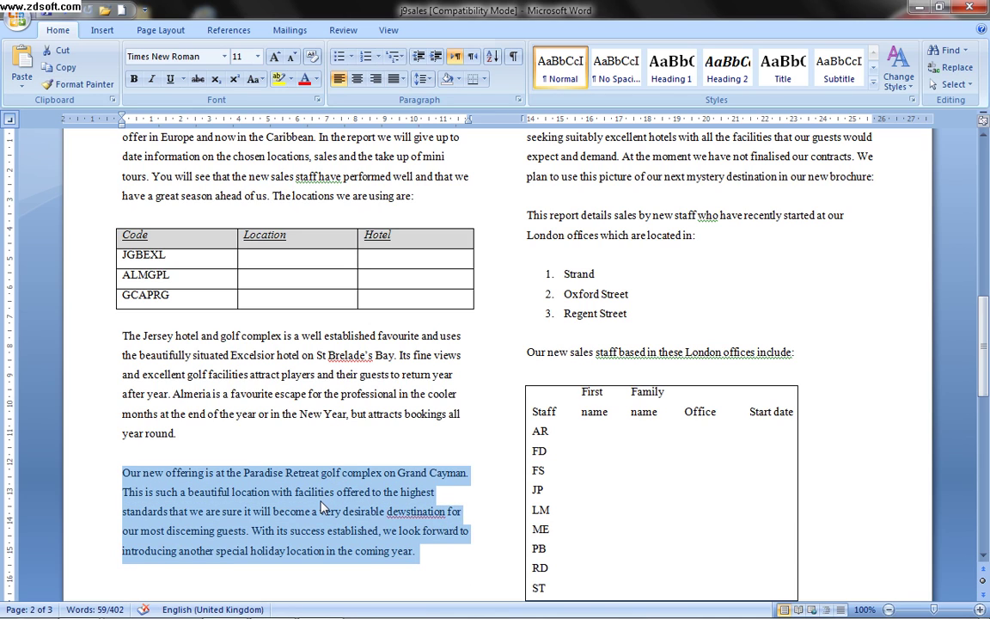
right_click(322, 507)
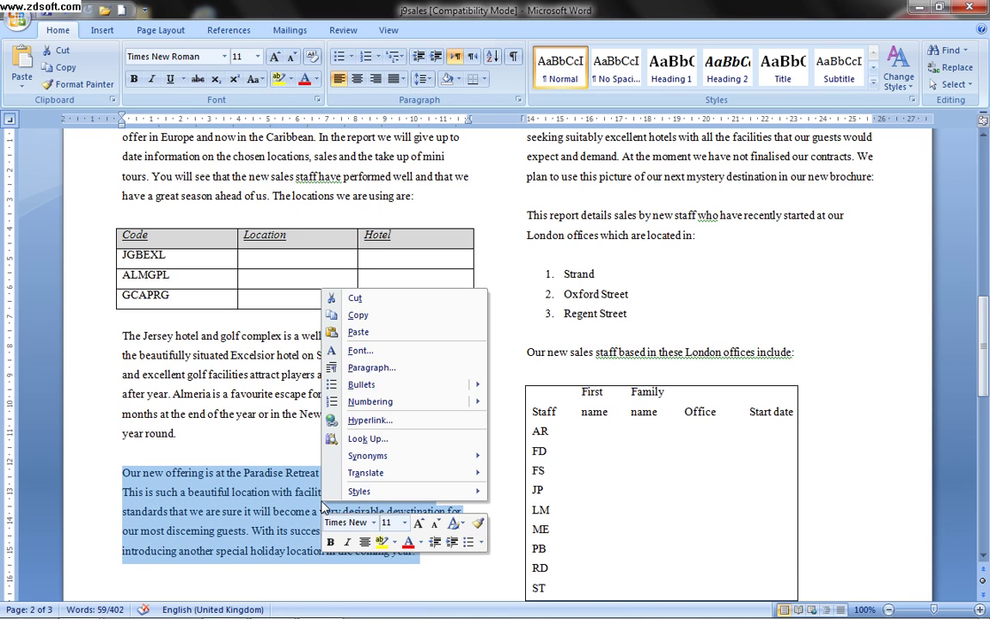
left_click(355, 299)
left_click(126, 319)
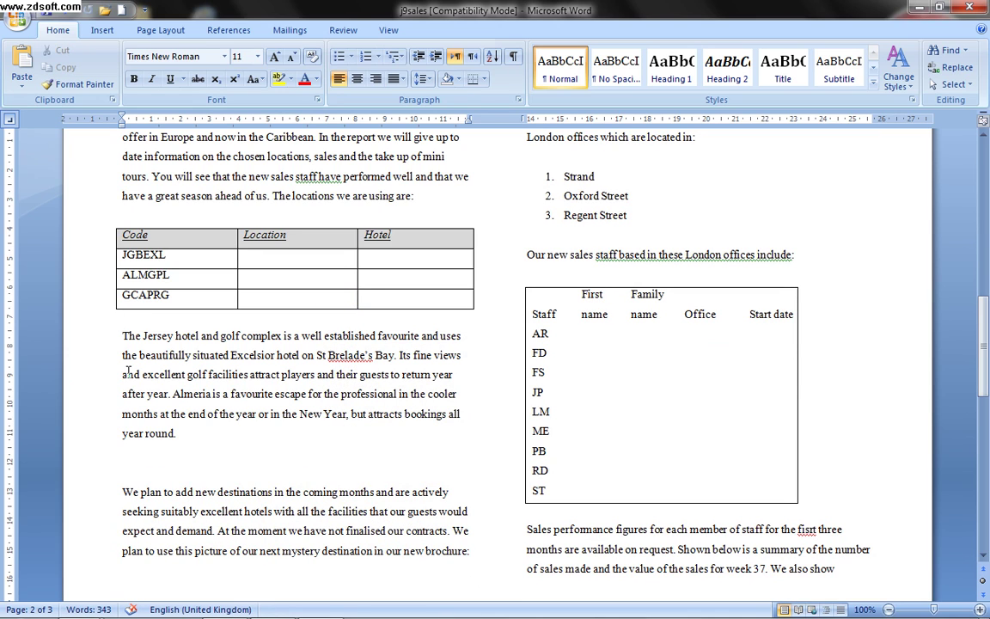
key("Return")
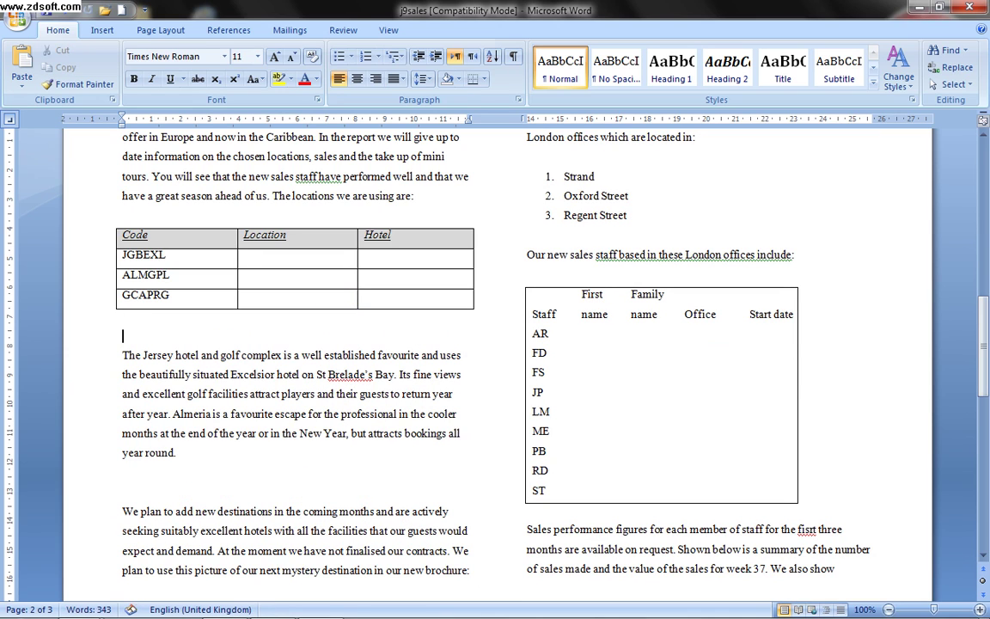
right_click(119, 336)
left_click(133, 379)
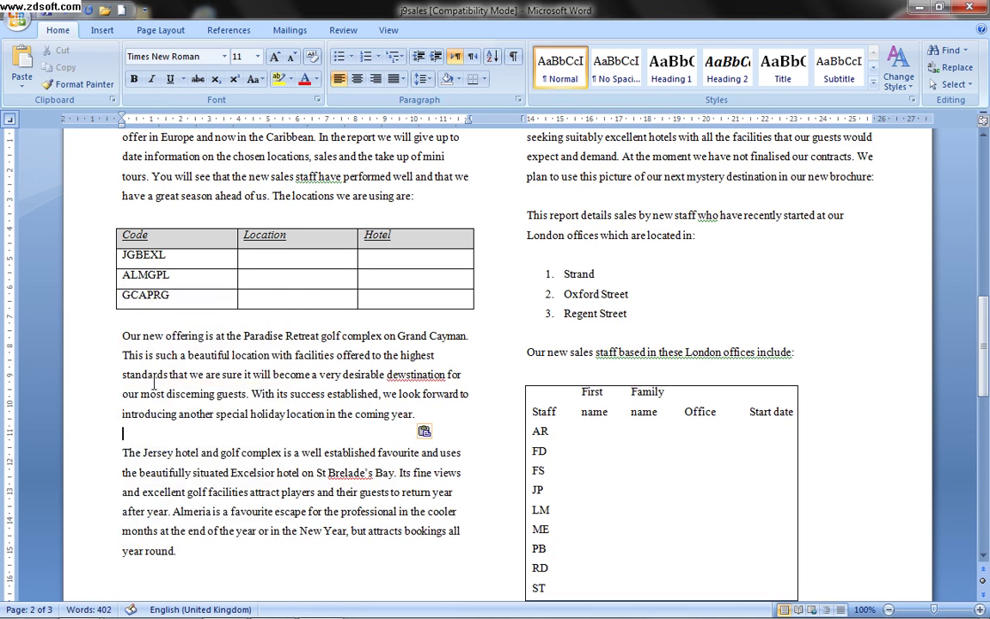
Step: Change the numbered list of London offices, Strand, Oxford Street and Regent Street, to a bulleted list
scroll(158, 404, "up", 4)
scroll(181, 378, "down", 4)
scroll(232, 379, "up", 2)
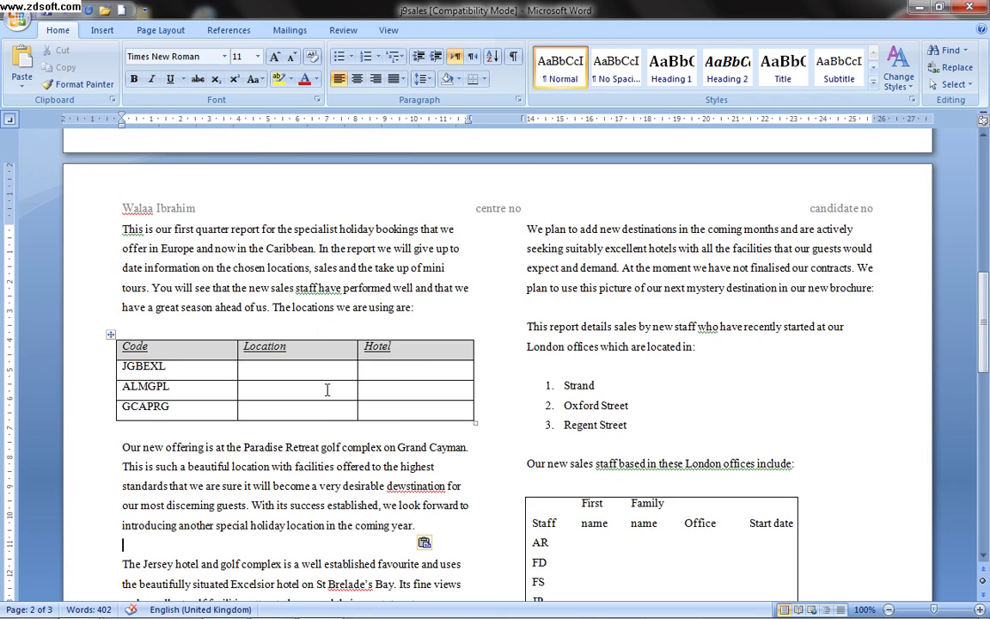
scroll(327, 391, "down", 1)
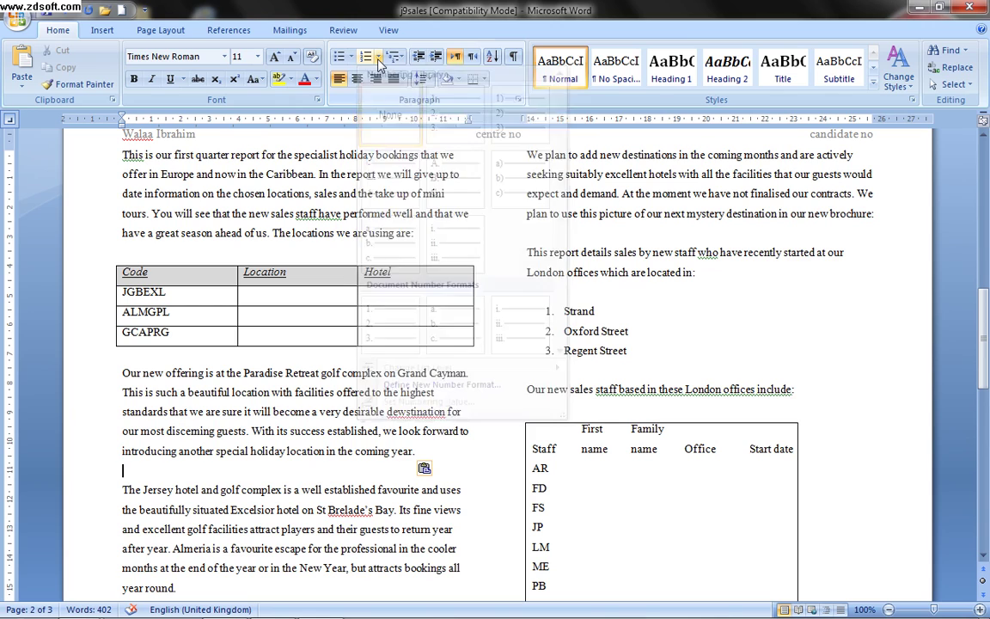
left_click(379, 64)
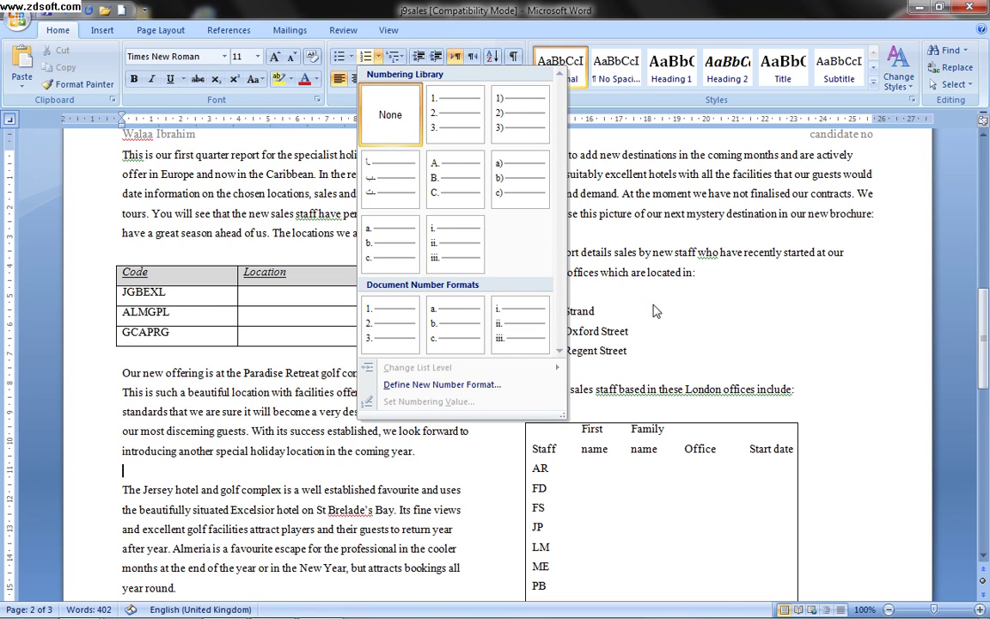
left_click(577, 288)
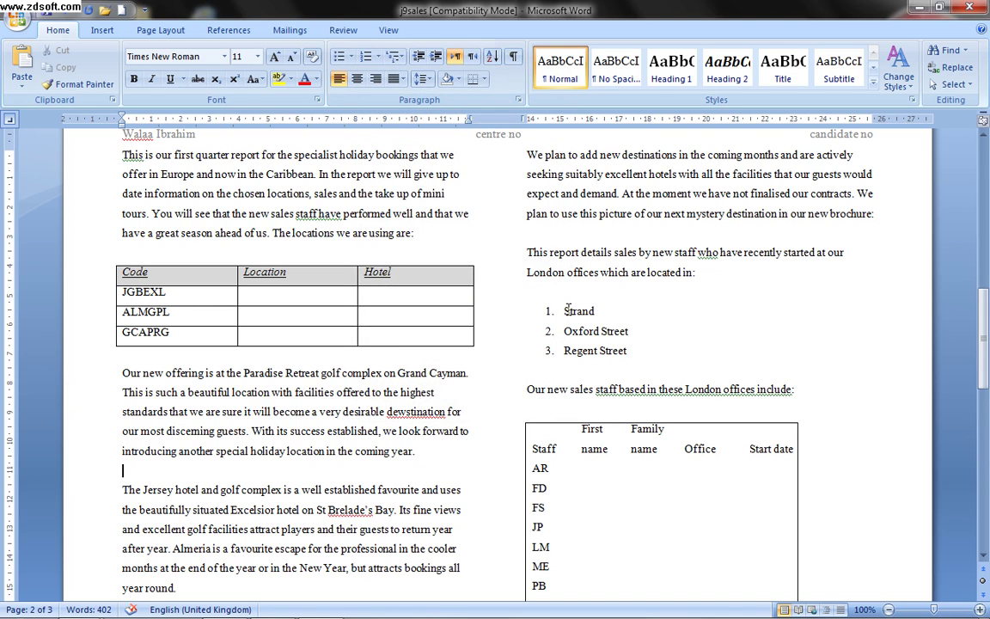
left_click_drag(565, 311, 630, 350)
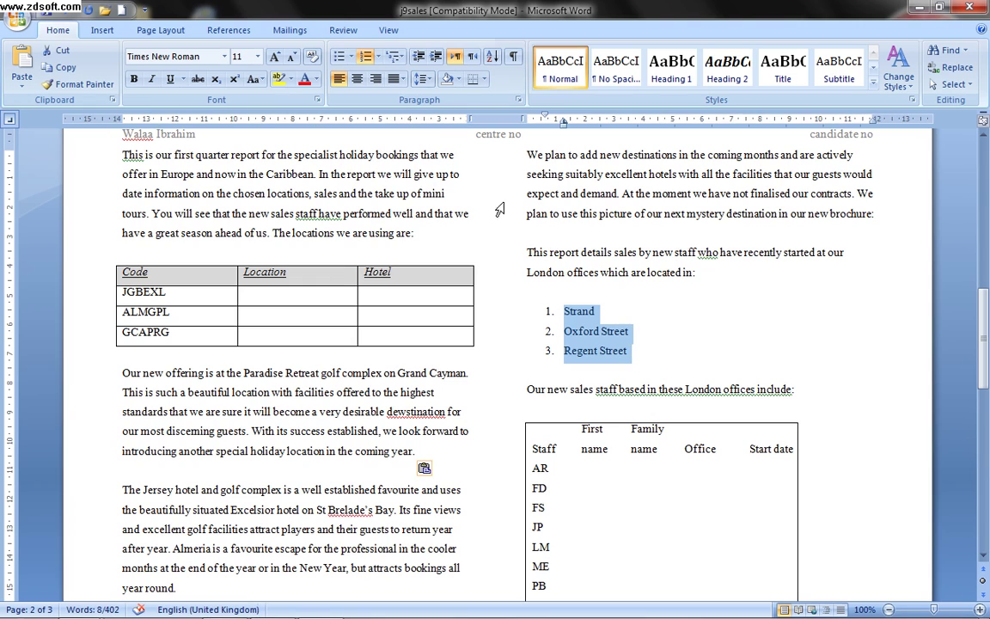
left_click(340, 59)
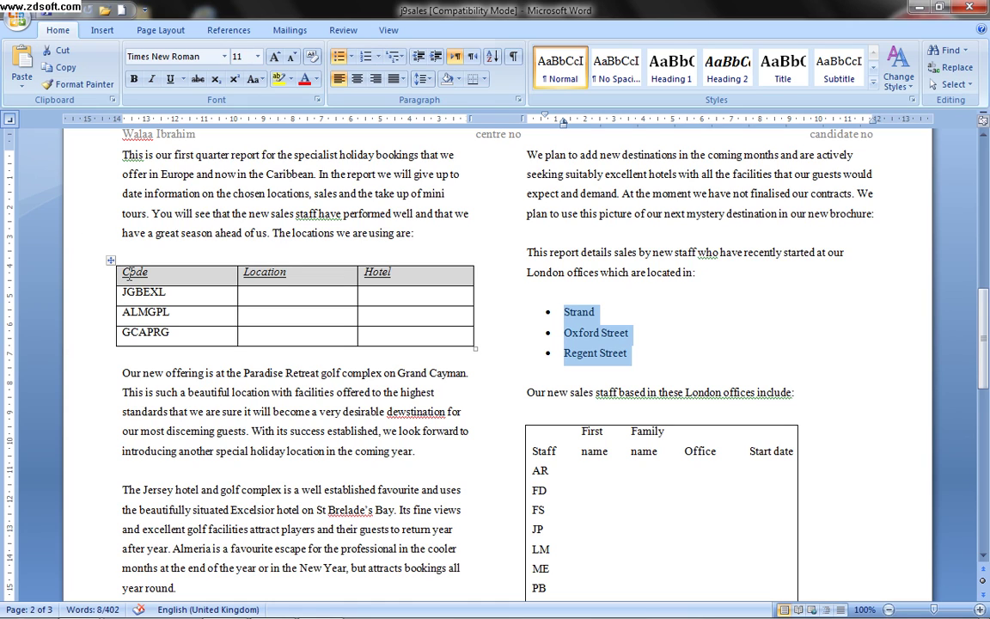
Step: Fill the Location column of the locations table with Jersey for JGBEXL, Almeria for ALMGPL and Grand Cayman for GCAPRG
left_click(129, 271)
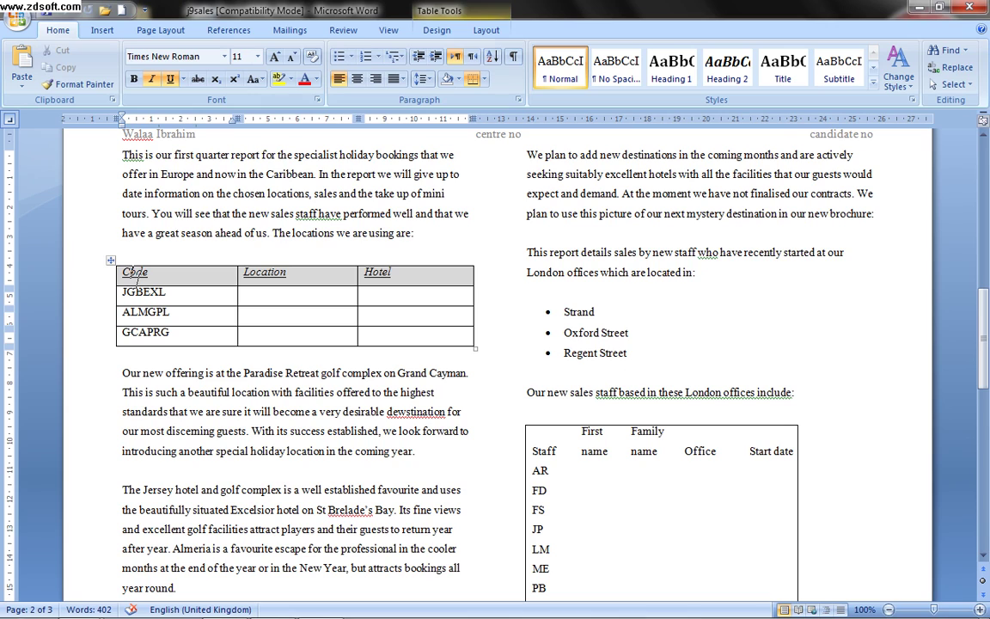
left_click(142, 296)
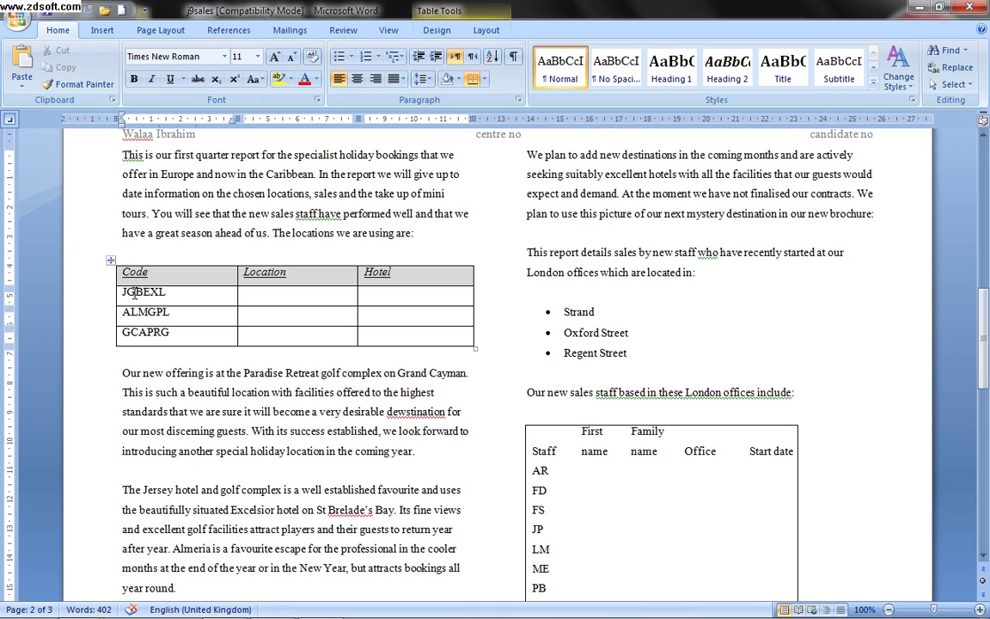
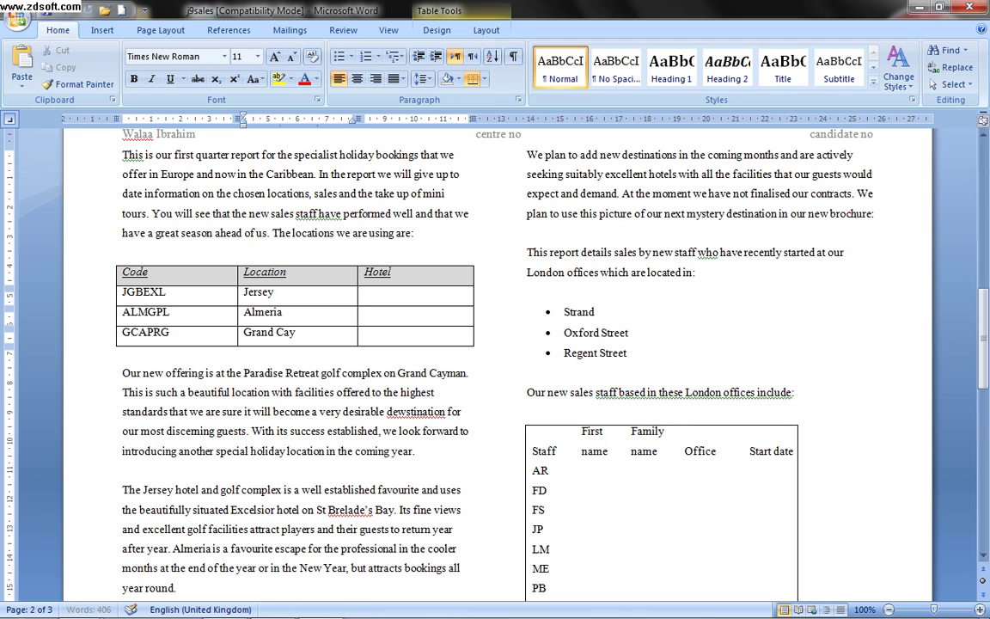
key("BackSpace")
type("an")
Step: Fill the Hotel column of the locations table with Excelsior for Jersey, Gran Lujo Playa for Almeria and Paradise Retreat for Grand Cayman
left_click(381, 296)
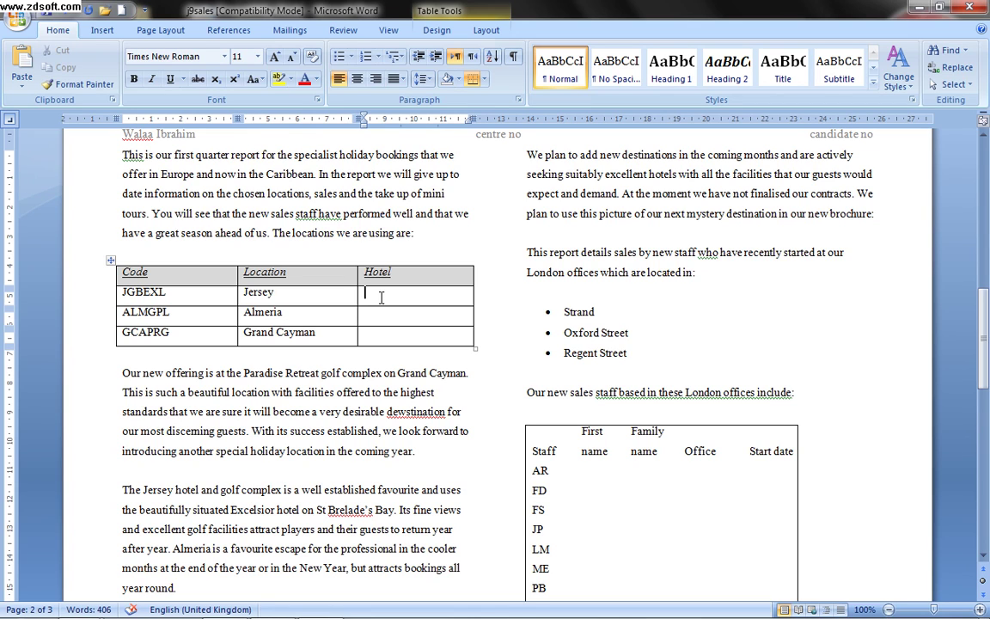
type("ec")
type("el")
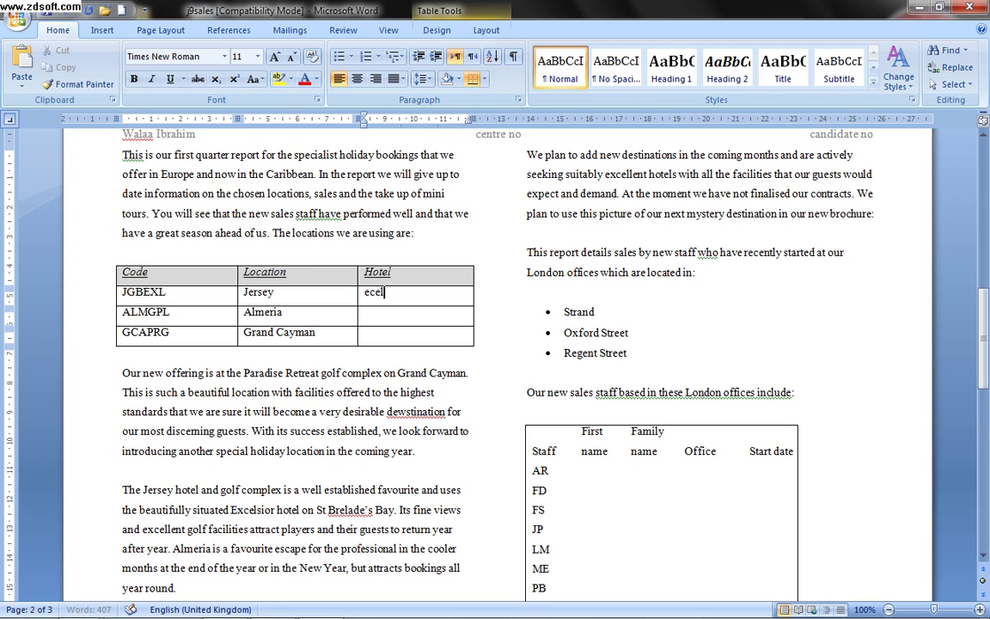
type("sior")
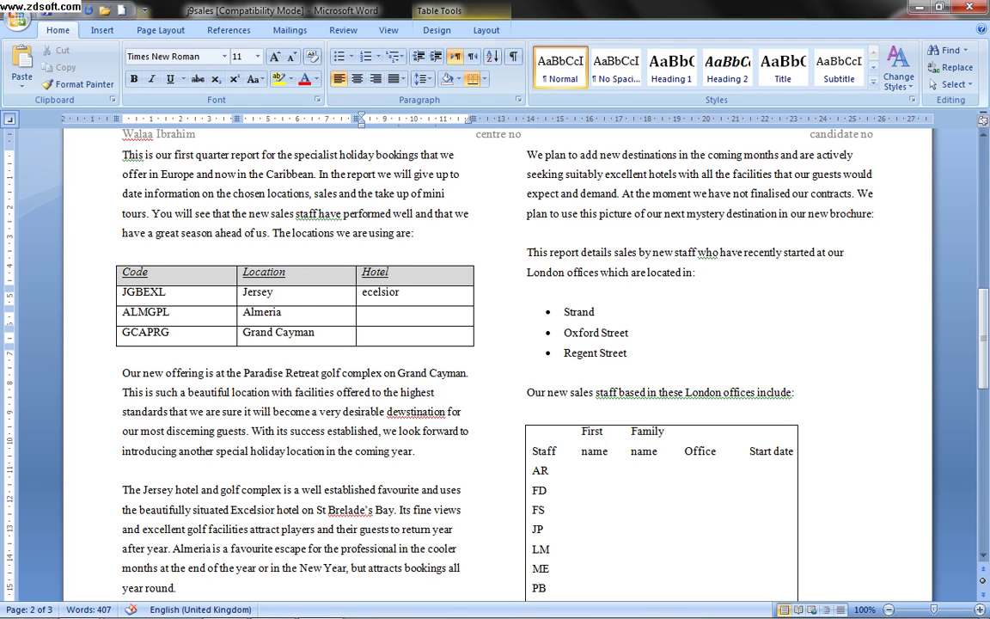
key("Down")
type("gra")
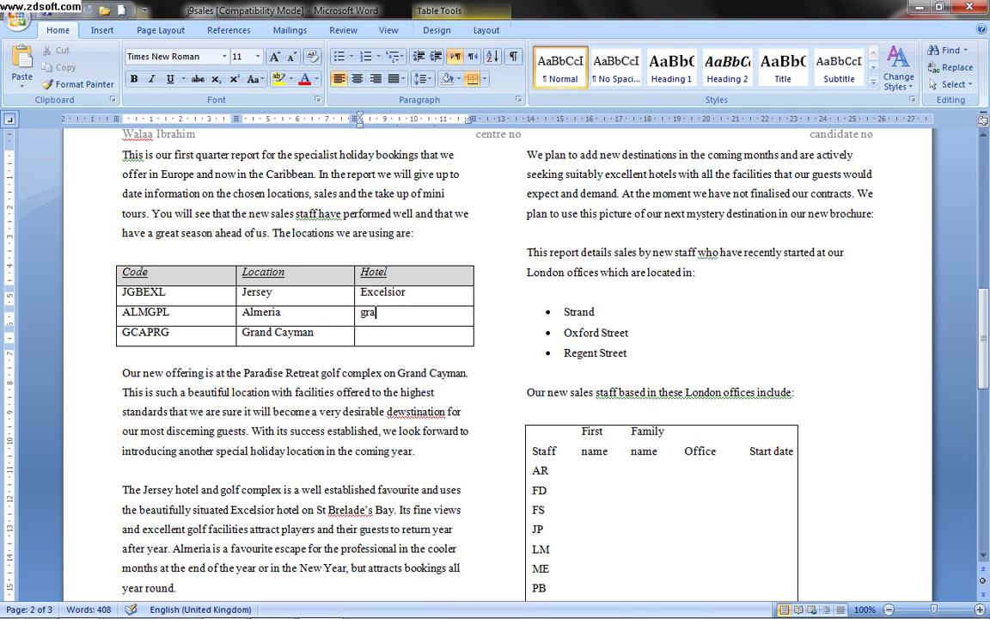
type("n Lujo")
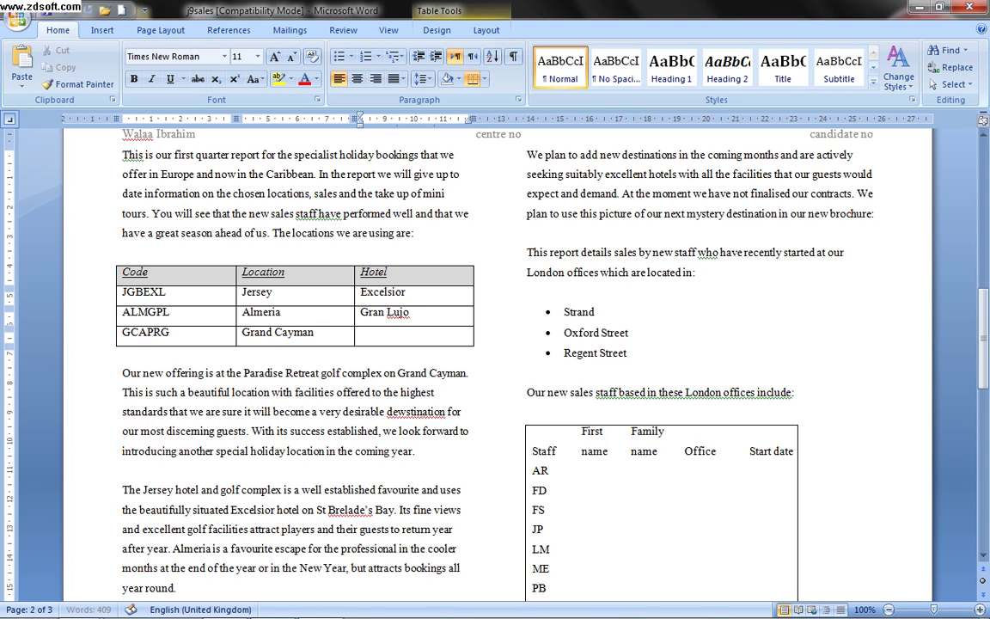
type(" Playa")
key("Down")
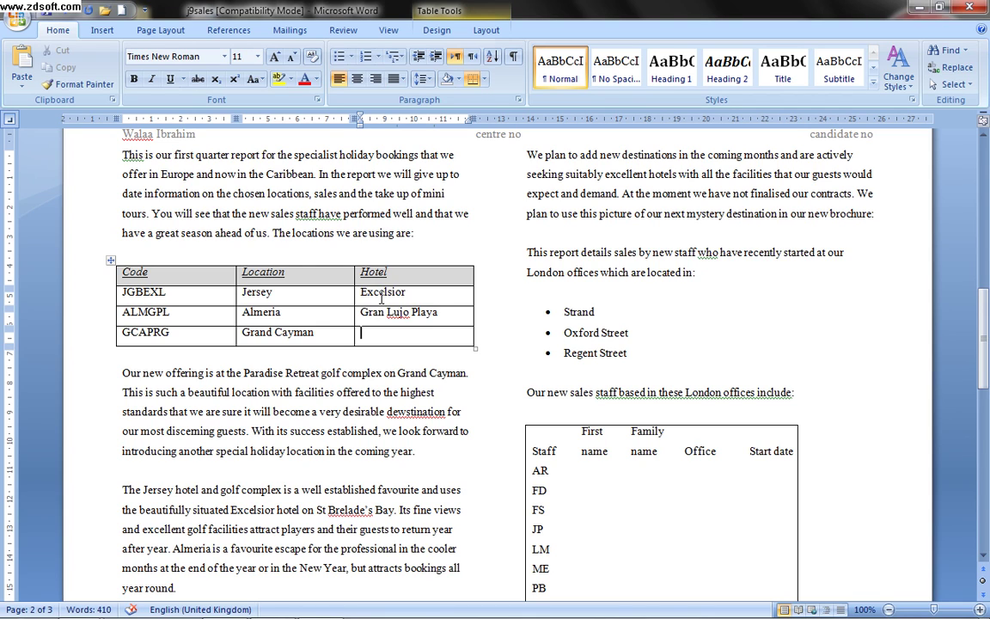
type("para")
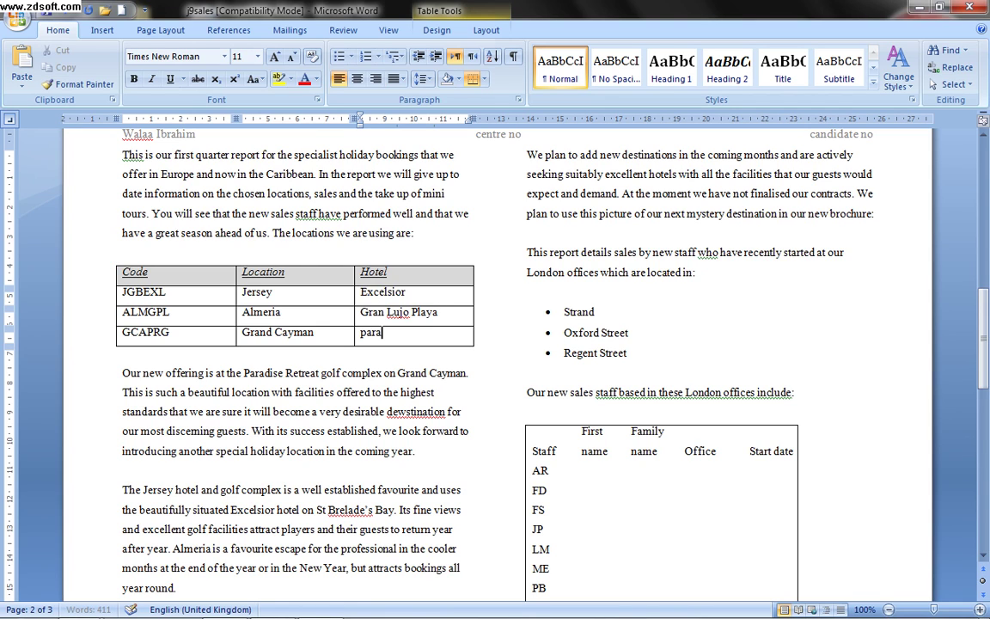
type("dise Retreat")
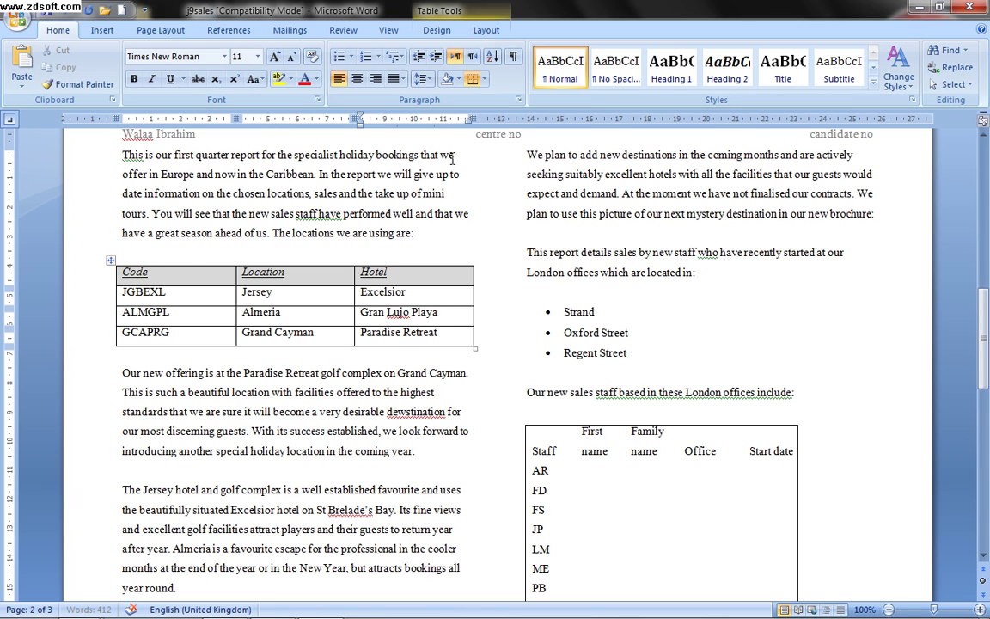
left_click(255, 293)
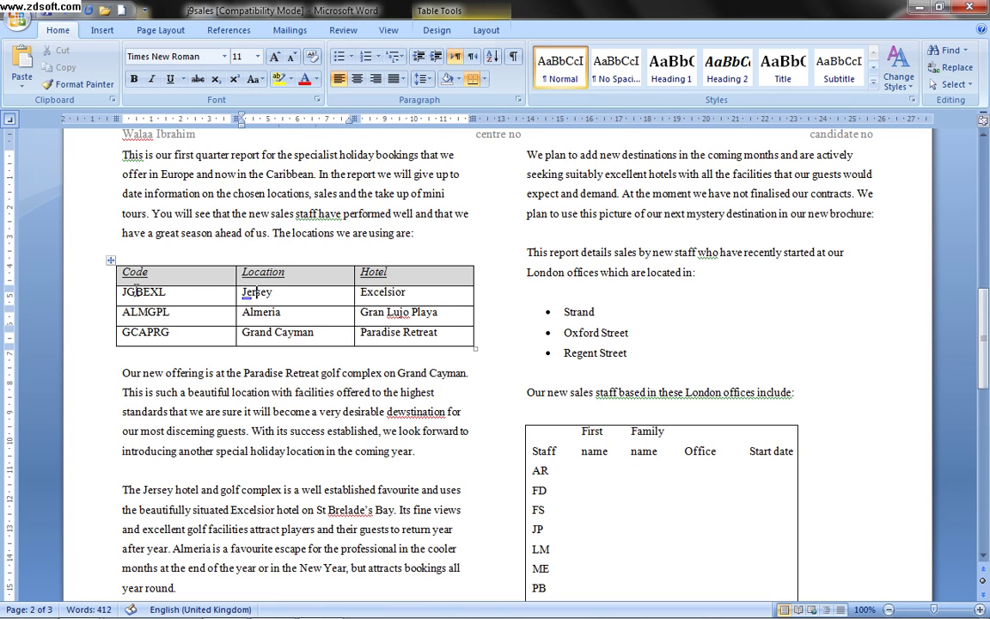
left_click_drag(120, 274, 397, 337)
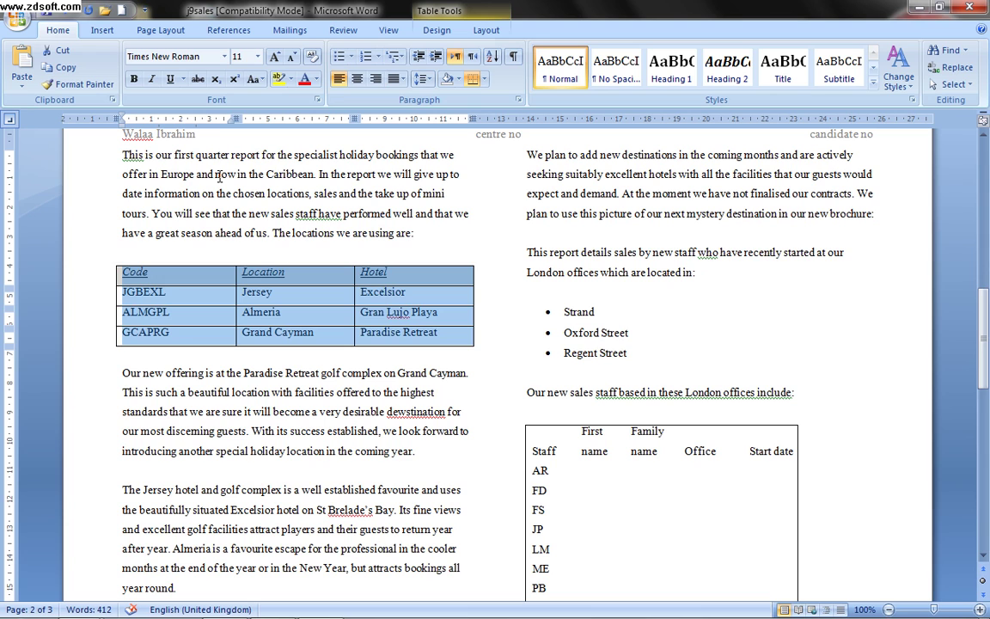
left_click(464, 213)
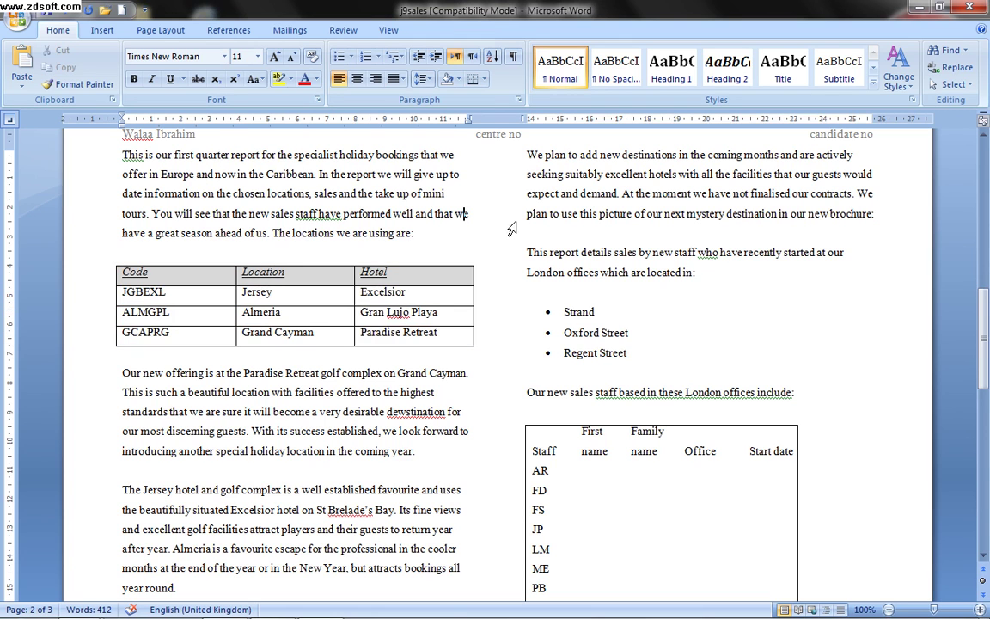
scroll(511, 228, "down", 2)
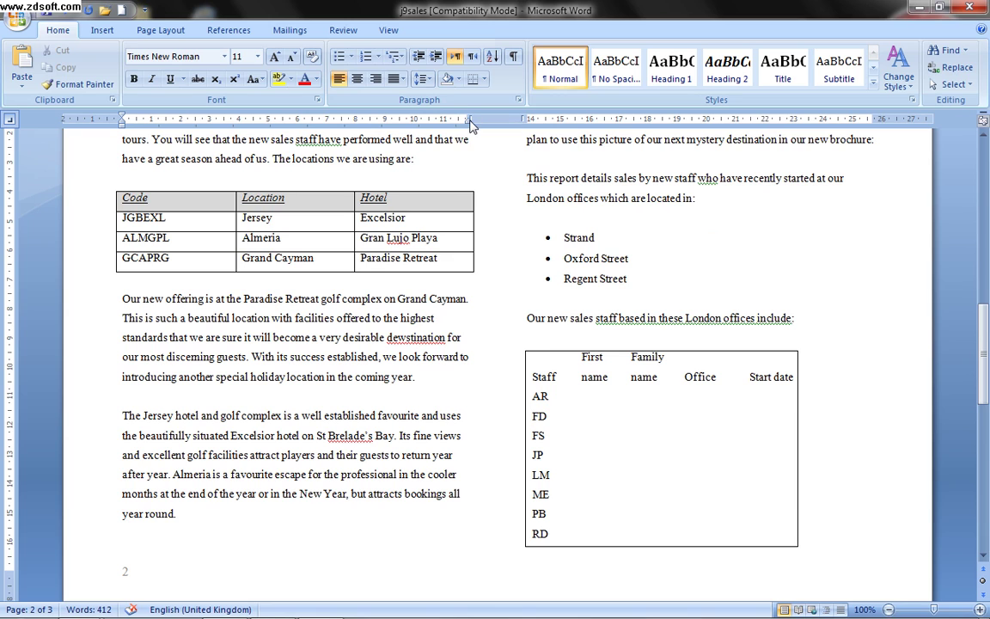
scroll(469, 134, "down", 2)
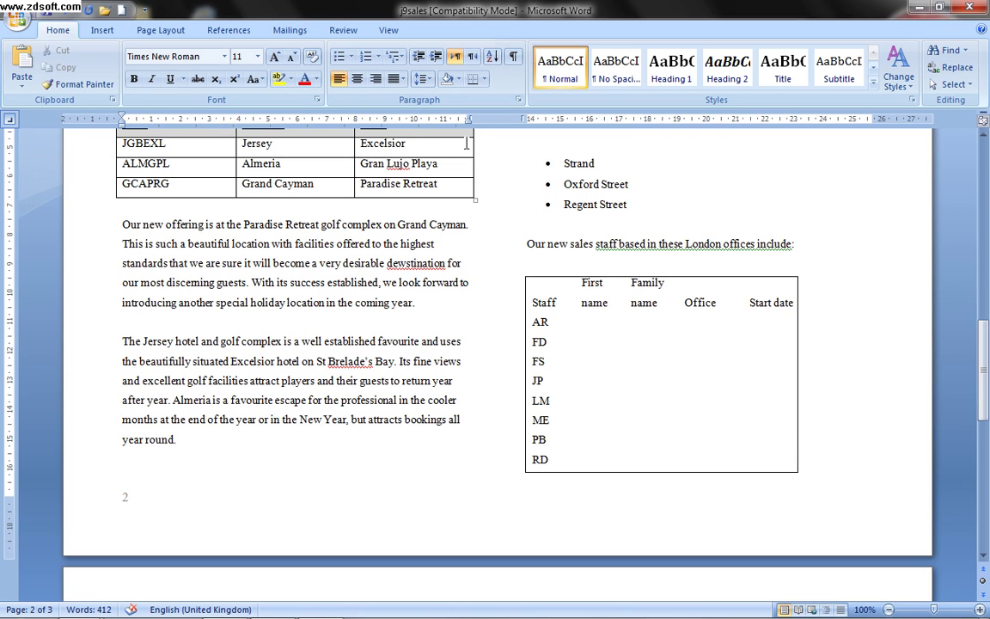
scroll(430, 153, "up", 1)
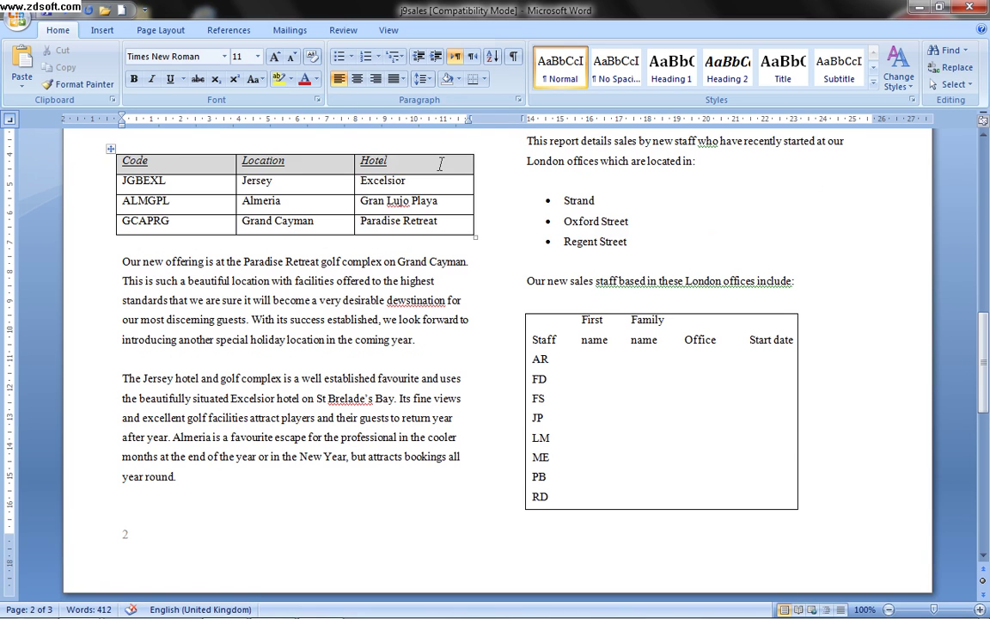
Step: Narrow the whole locations table slightly so that it fits within the width of its text column
left_click(127, 148)
left_click(123, 146)
left_click(123, 146)
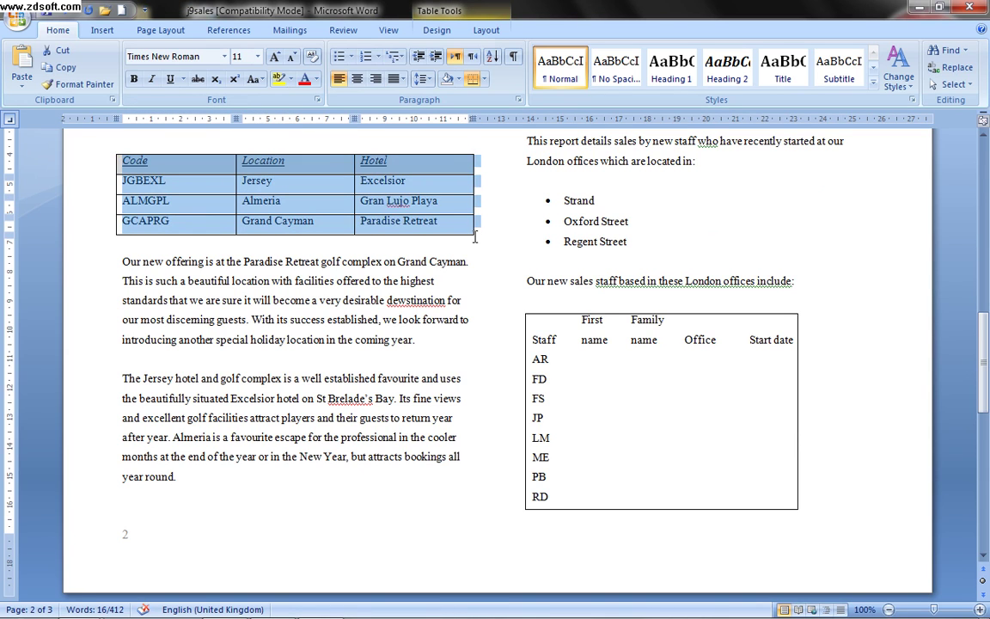
left_click(477, 262)
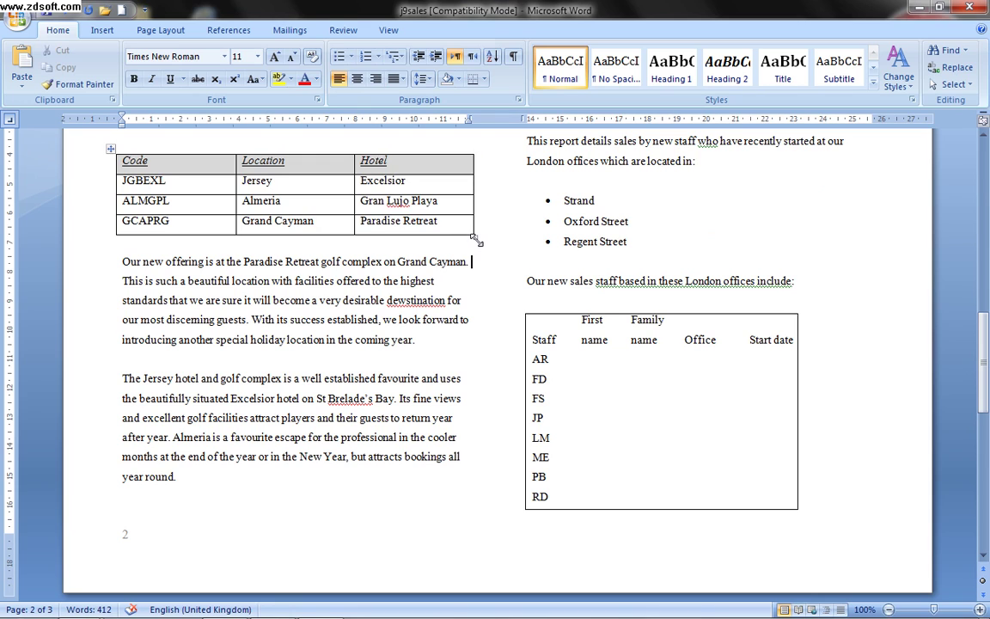
left_click_drag(475, 237, 463, 234)
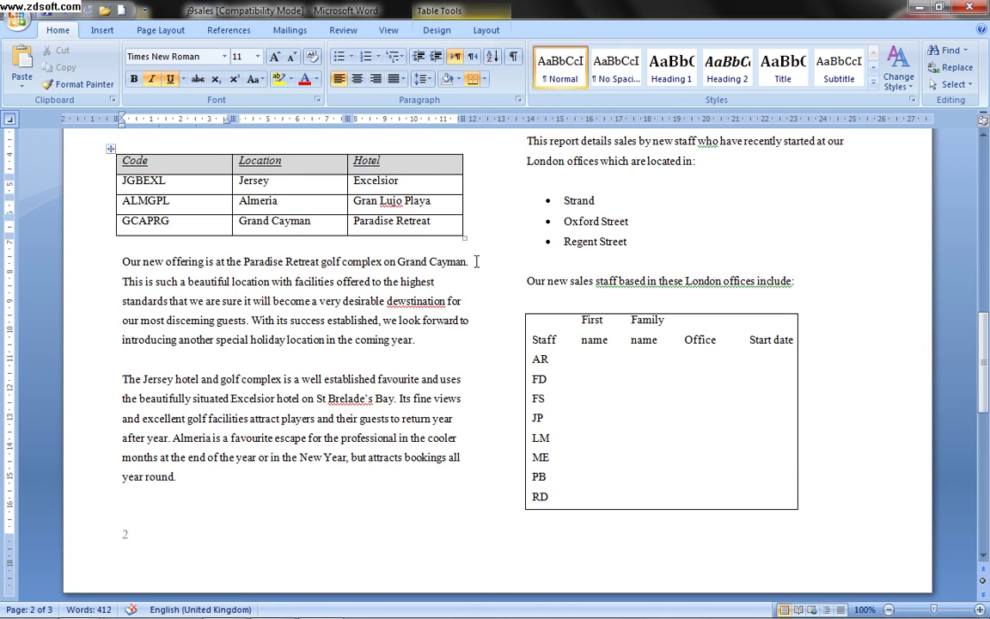
left_click_drag(122, 261, 478, 270)
scroll(479, 270, "down", 2)
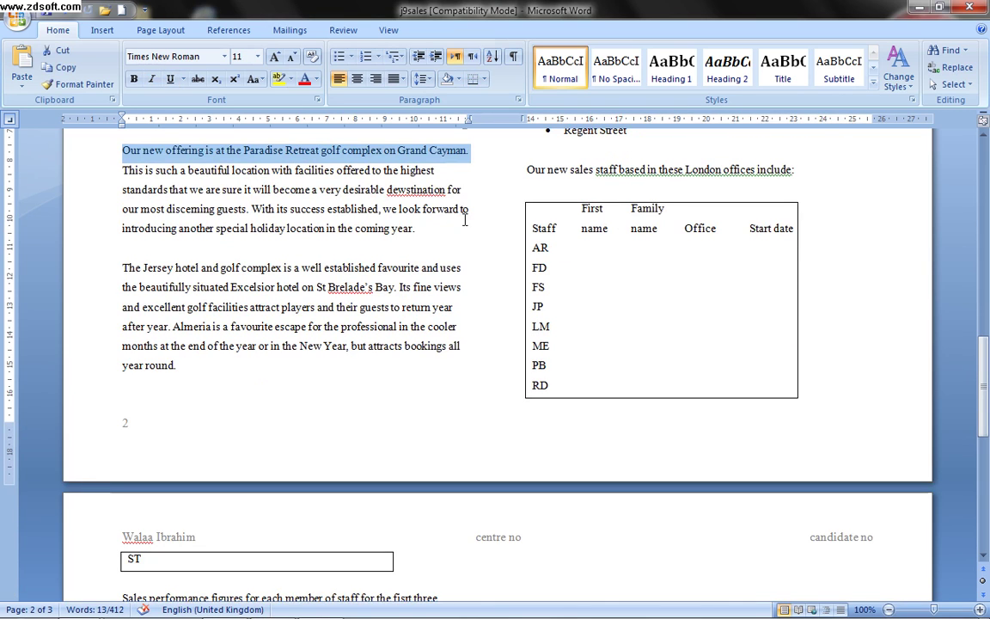
left_click(343, 189)
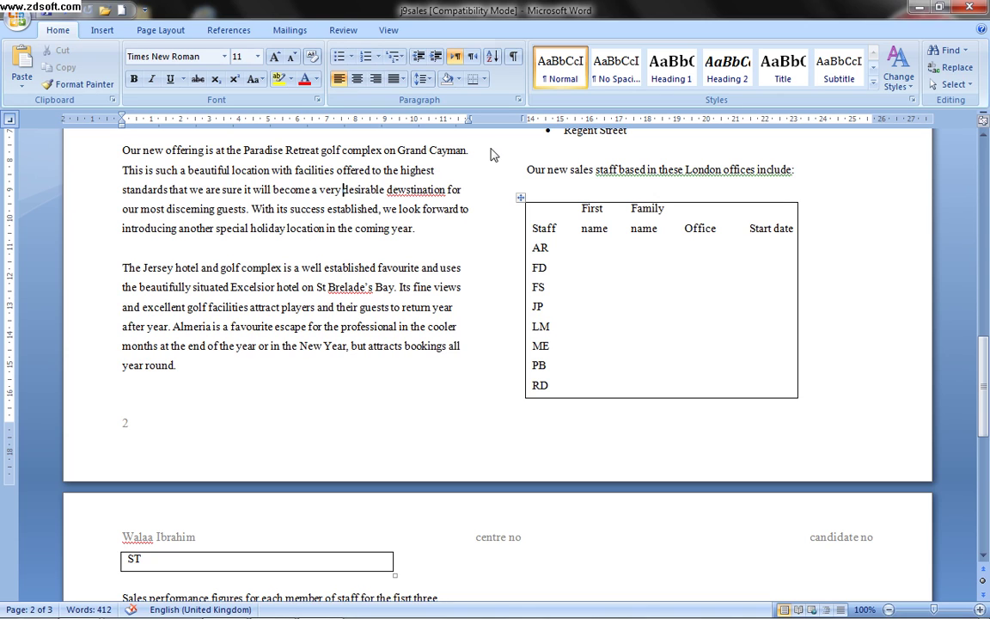
Step: Delete the Staff column with the staff initials and the empty row directly below the headings from the sales staff table
left_click(535, 198)
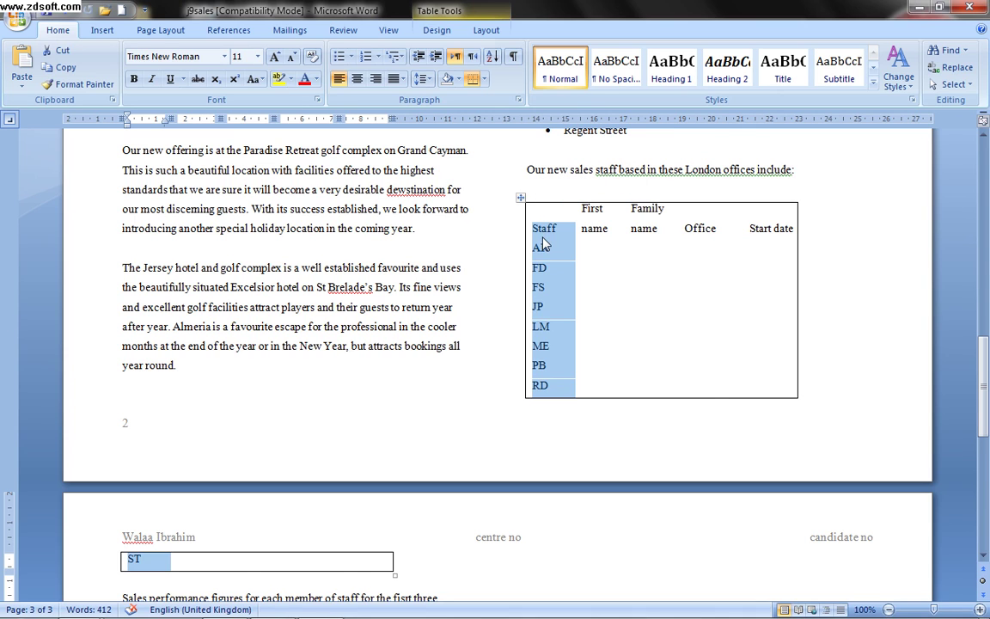
right_click(544, 236)
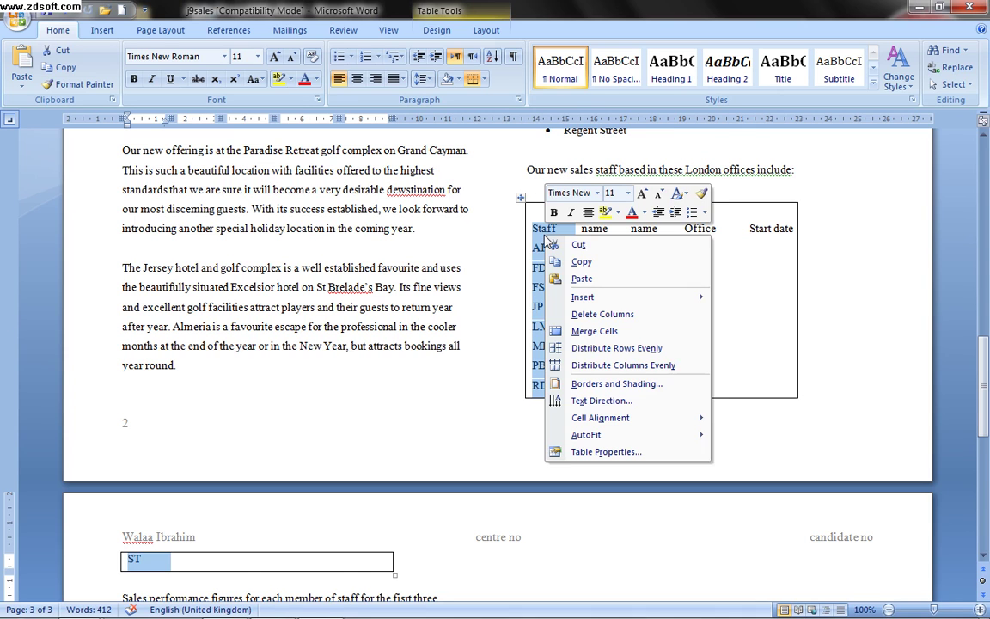
left_click(574, 313)
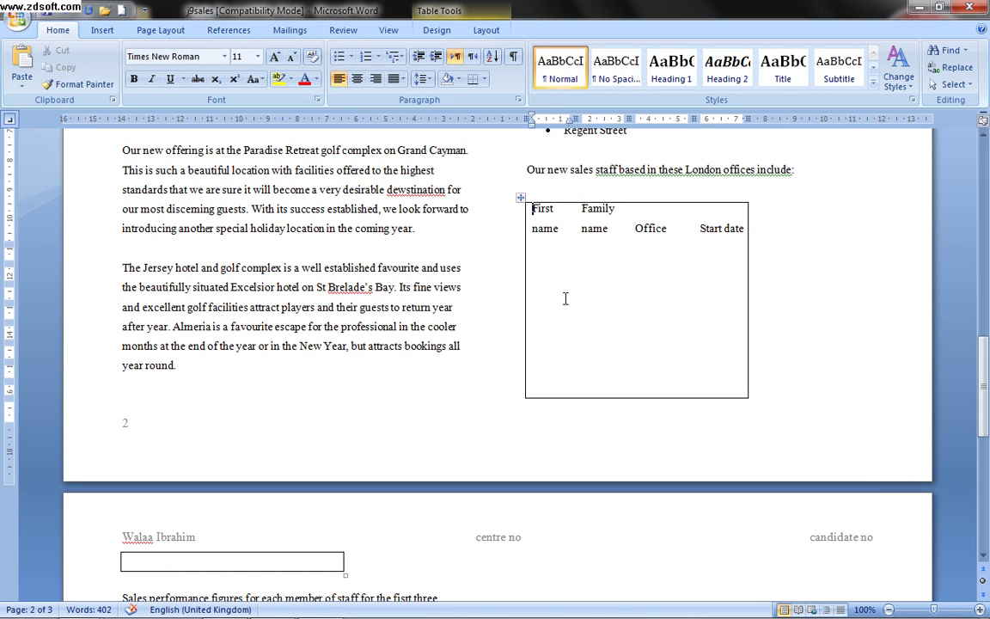
left_click(515, 257)
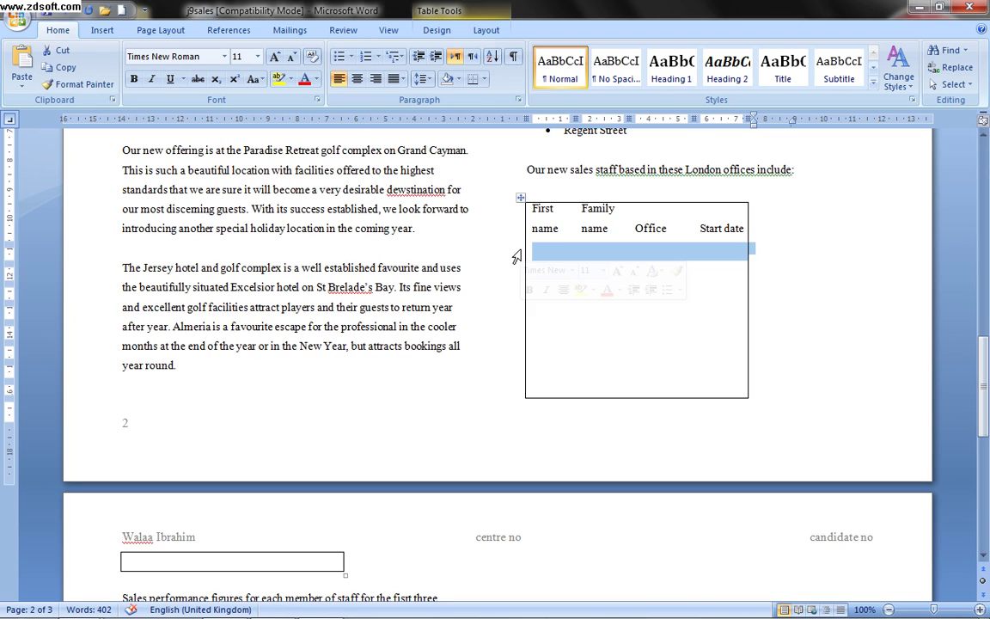
right_click(559, 258)
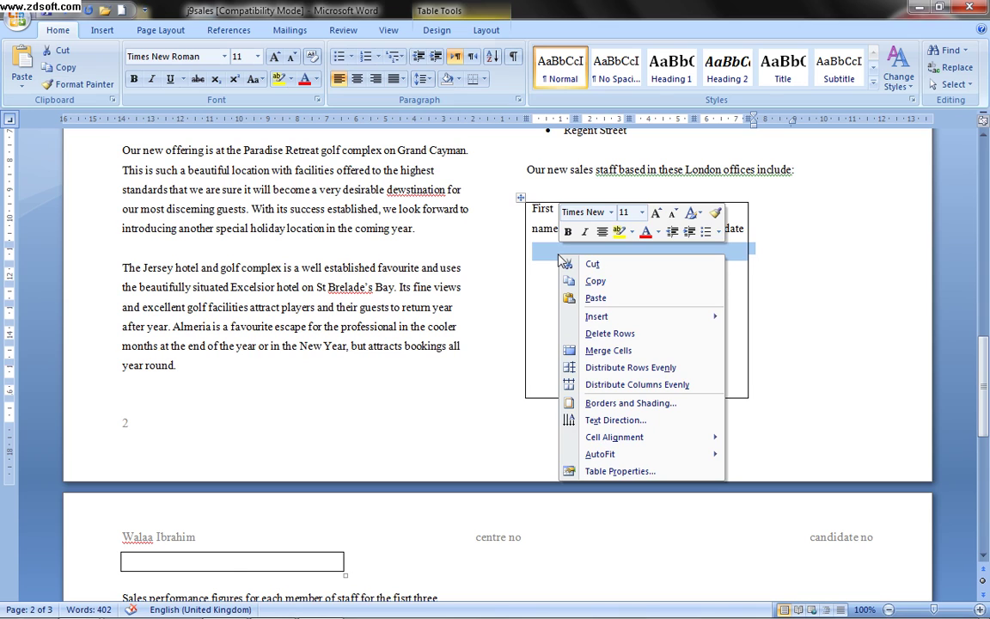
left_click(593, 333)
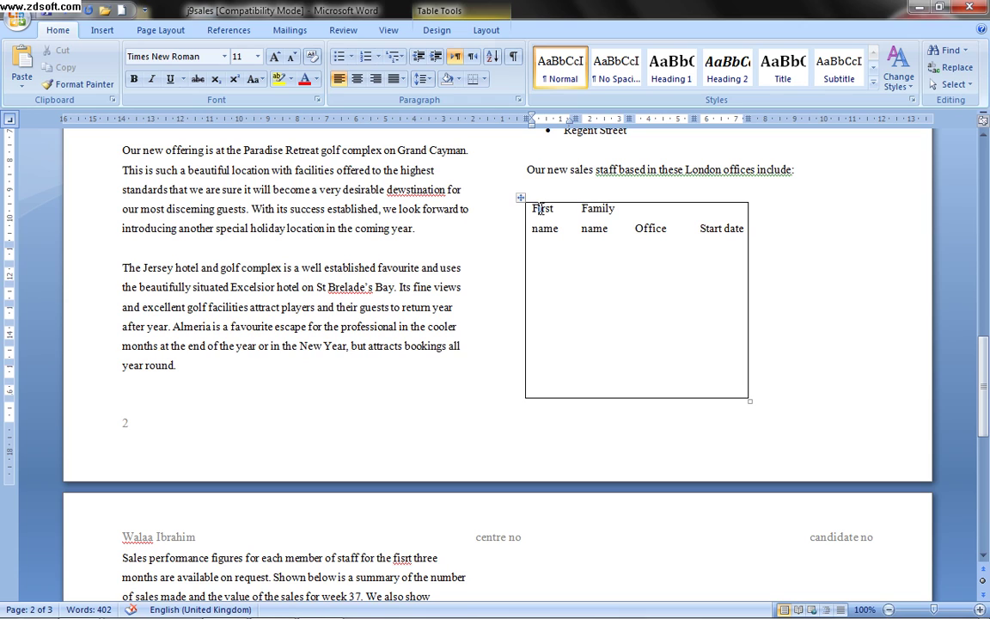
Step: Make the sales staff table's headings, First name, Family name, Office and Start date, italic, underlined and centred
left_click(601, 208)
left_click(639, 225)
left_click_drag(535, 208, 737, 216)
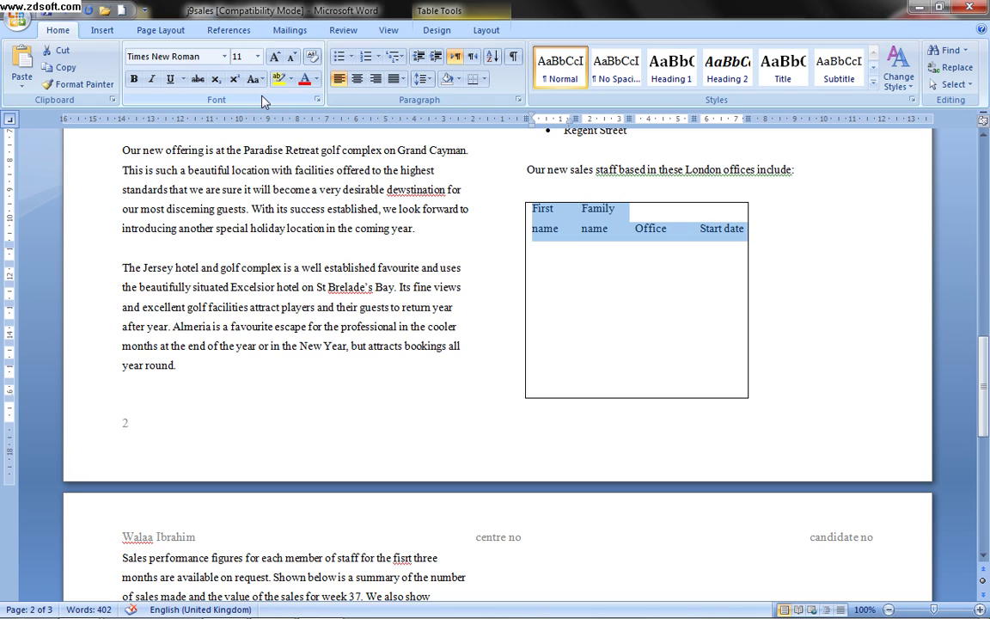
left_click(153, 80)
left_click(171, 79)
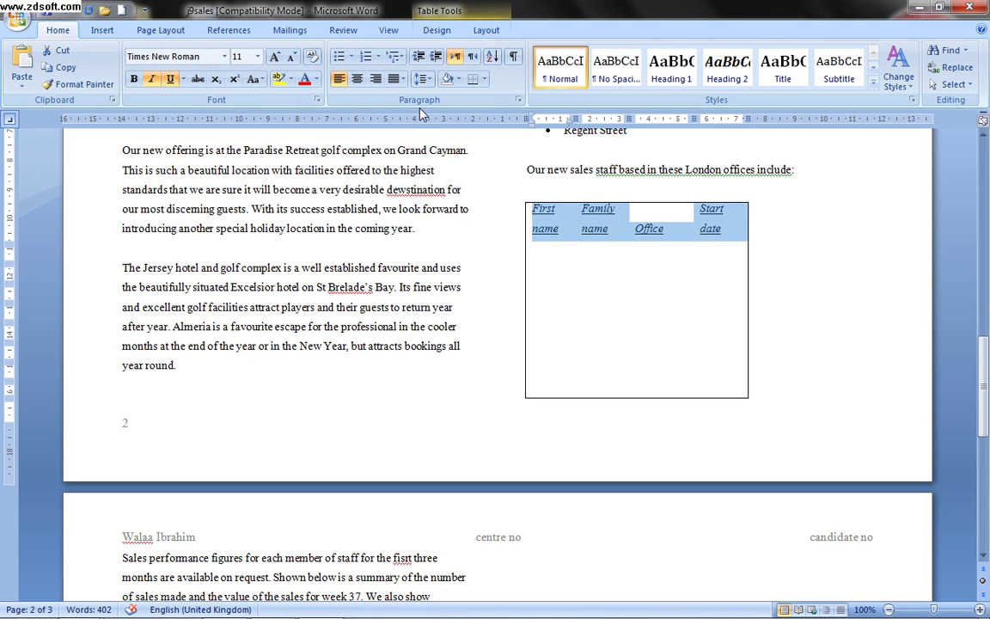
left_click(360, 87)
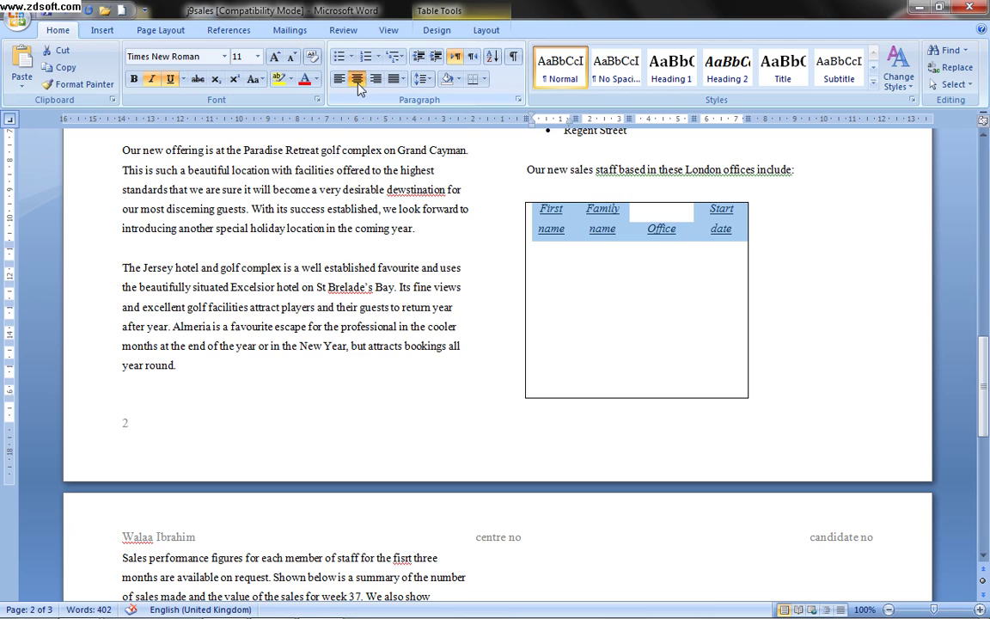
Step: Widen the sales staff table to nearly the full text column width so that each heading fits on one line
left_click(512, 222)
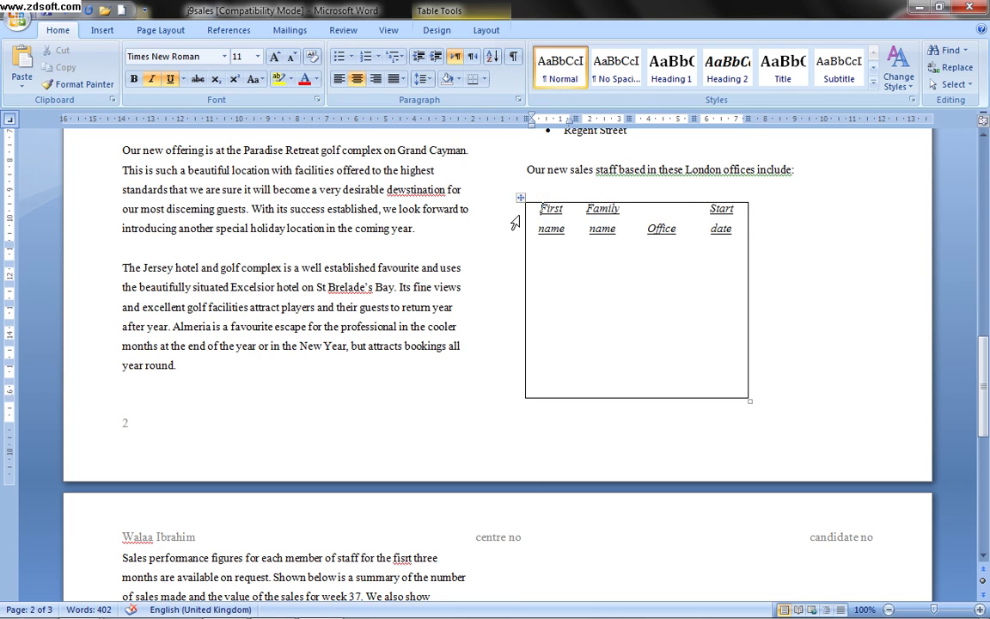
left_click(512, 220)
left_click(514, 218)
left_click(514, 219)
left_click(514, 215)
left_click(755, 326)
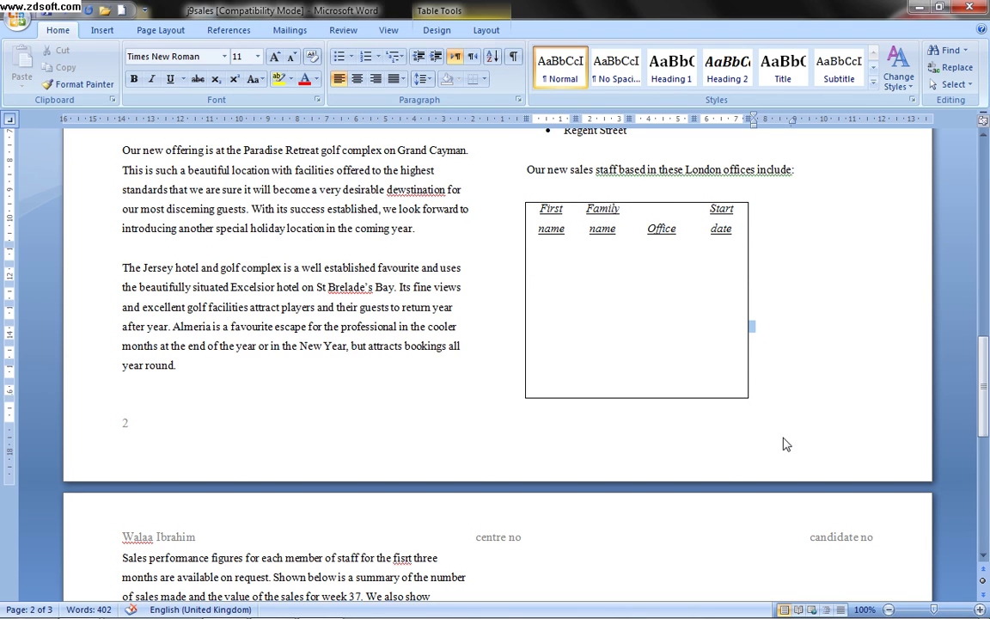
double_click(679, 192)
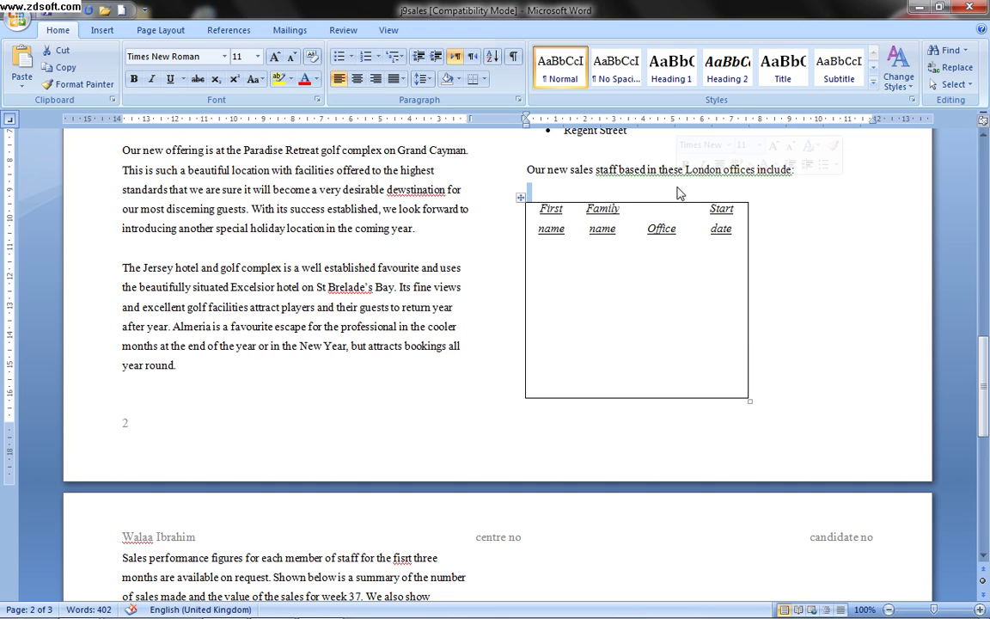
left_click_drag(748, 398, 865, 399)
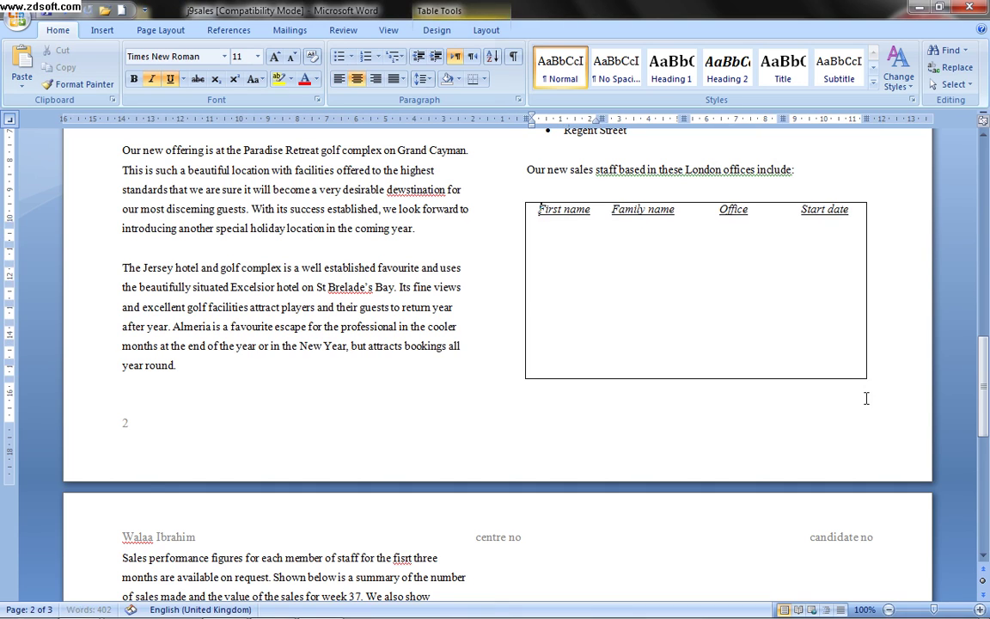
Step: Shade the heading row of the sales staff table with the lightest grey theme colour
left_click(508, 222)
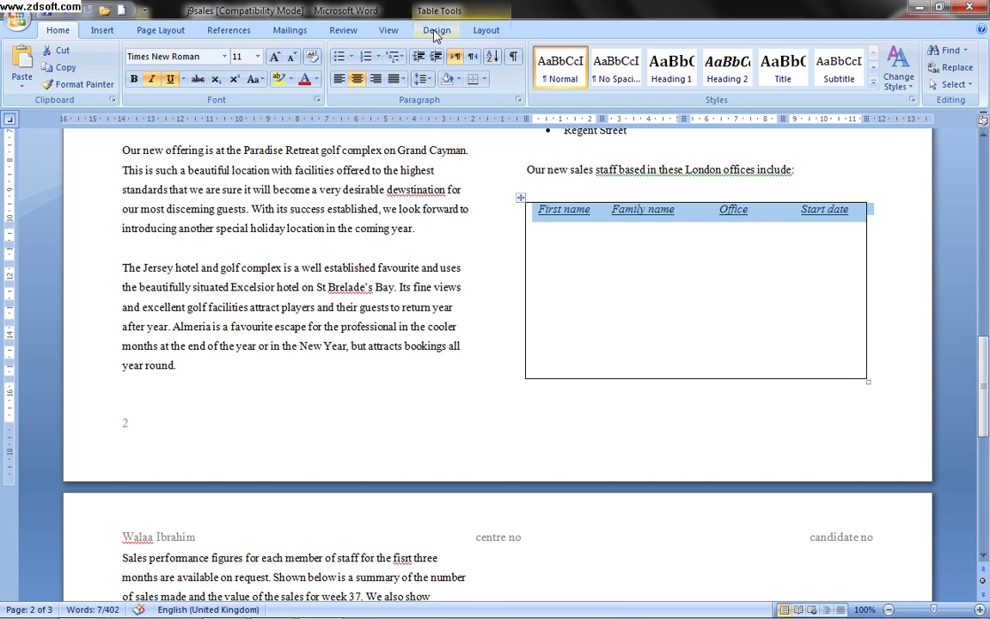
left_click(435, 33)
scroll(436, 33, "down", 1)
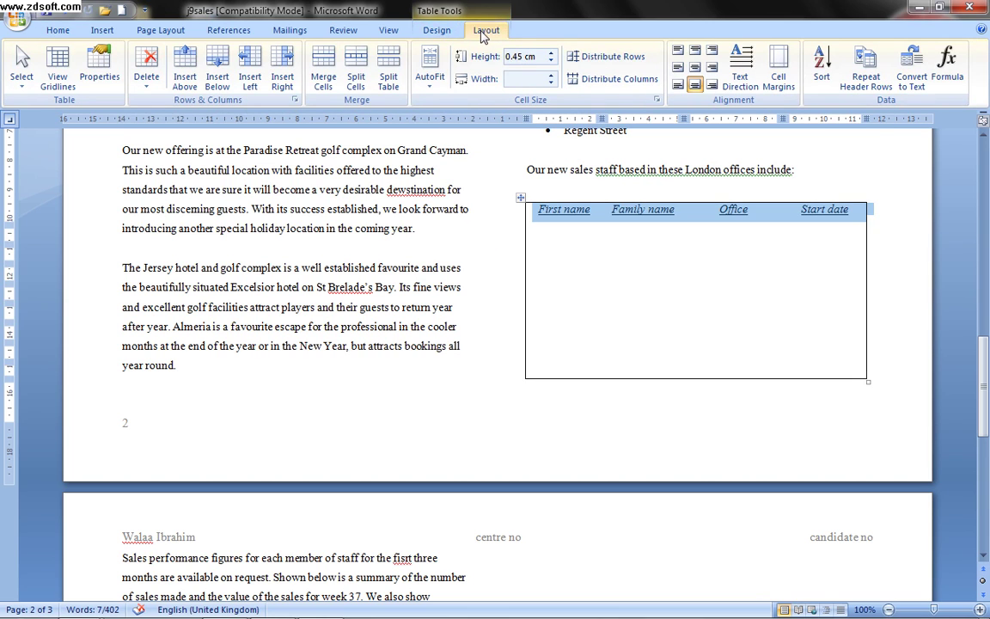
left_click(440, 32)
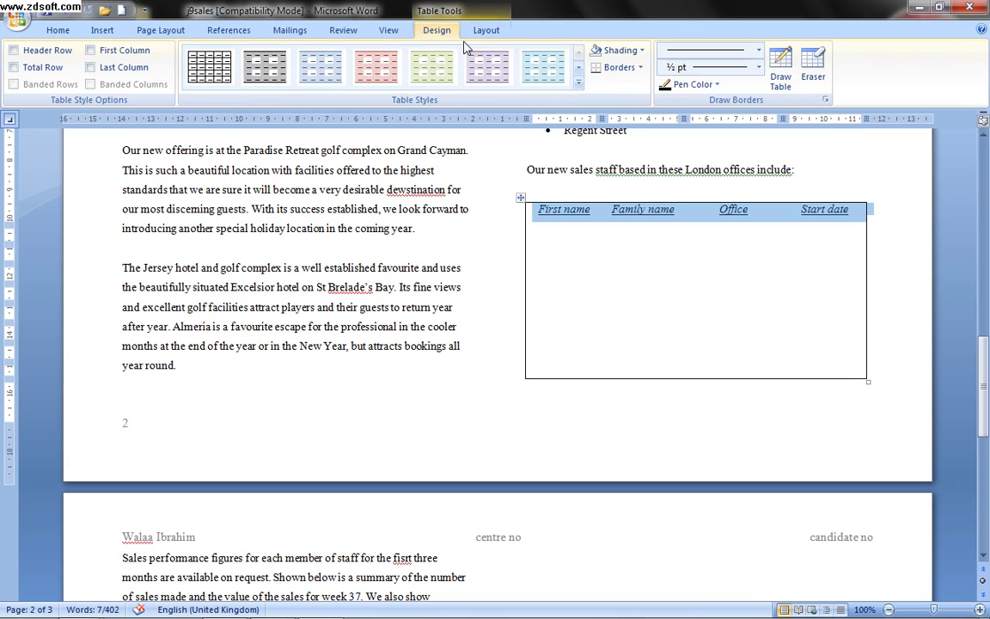
left_click(642, 53)
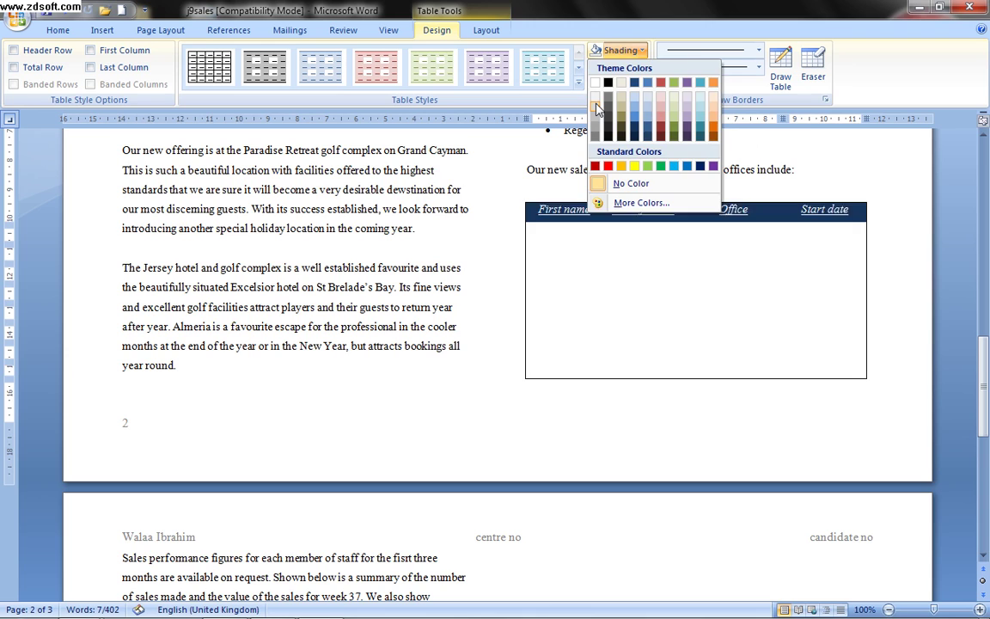
left_click(596, 97)
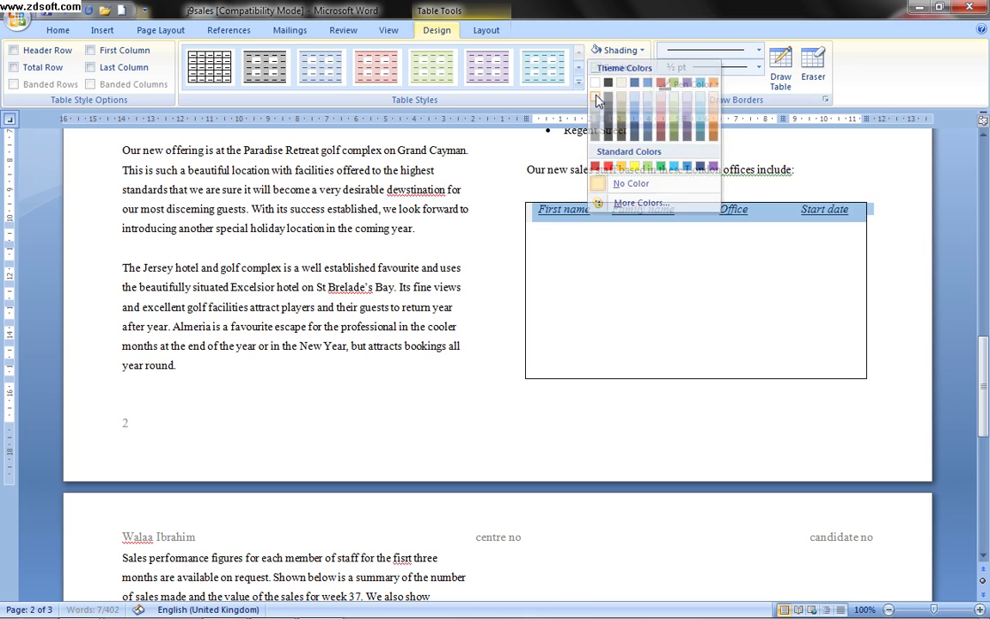
left_click(578, 236)
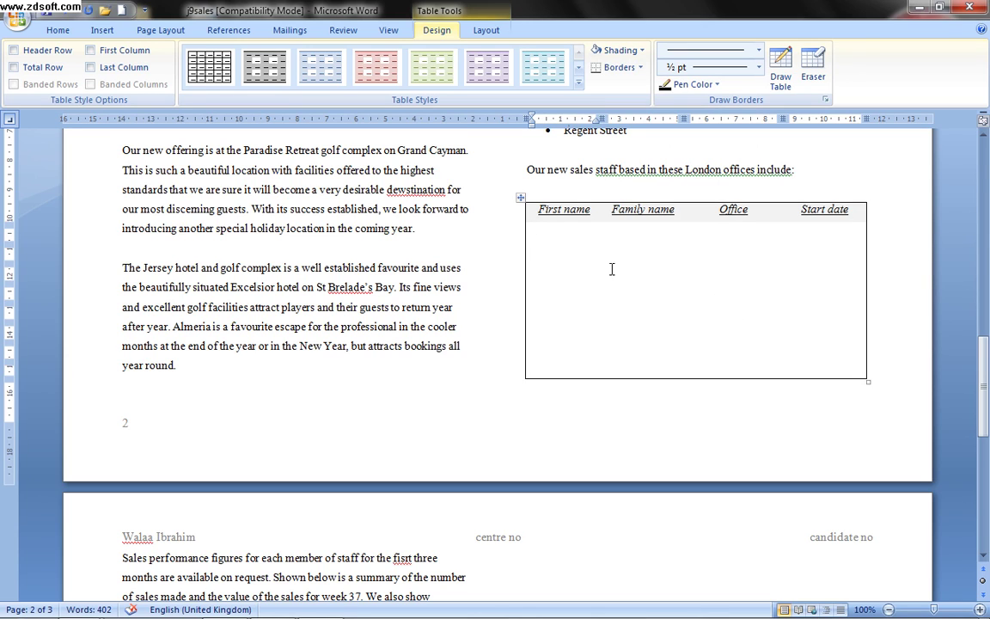
Step: Apply the All border setting with a ½ pt solid line to the whole sales staff table
left_click(560, 198)
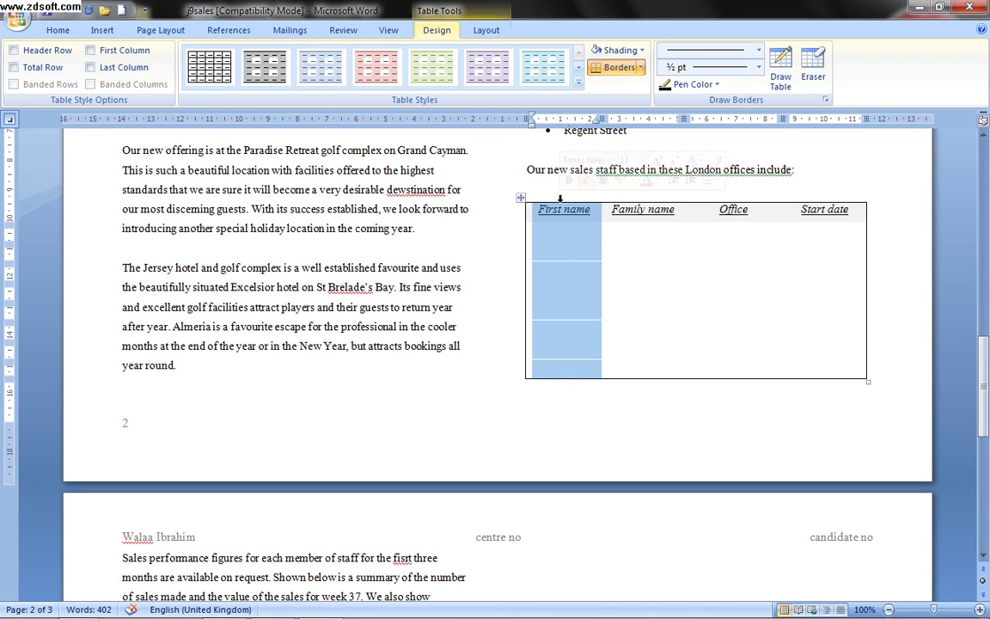
left_click(510, 230)
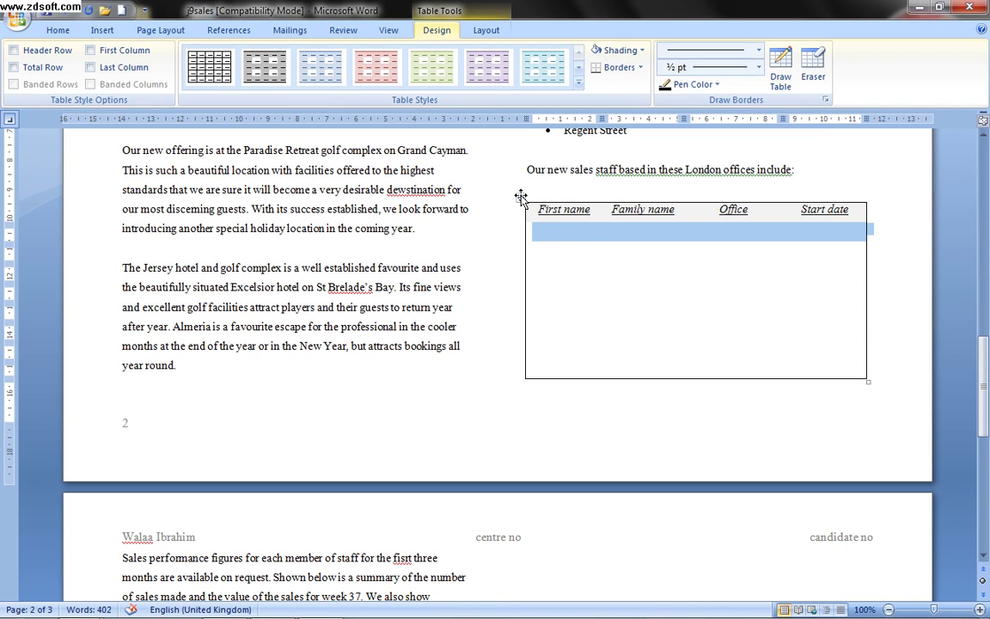
left_click(521, 197)
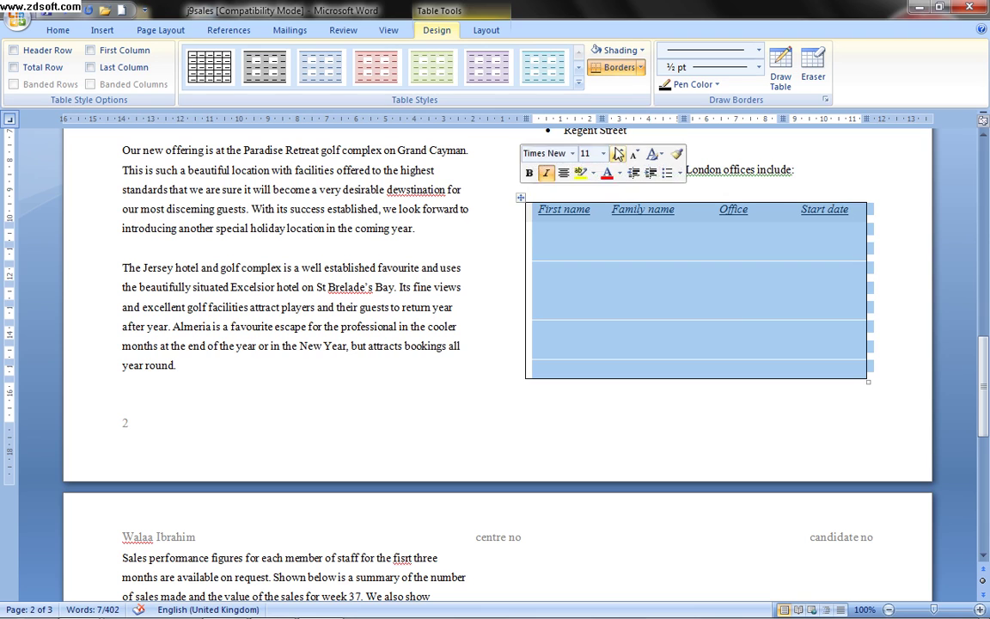
left_click(640, 68)
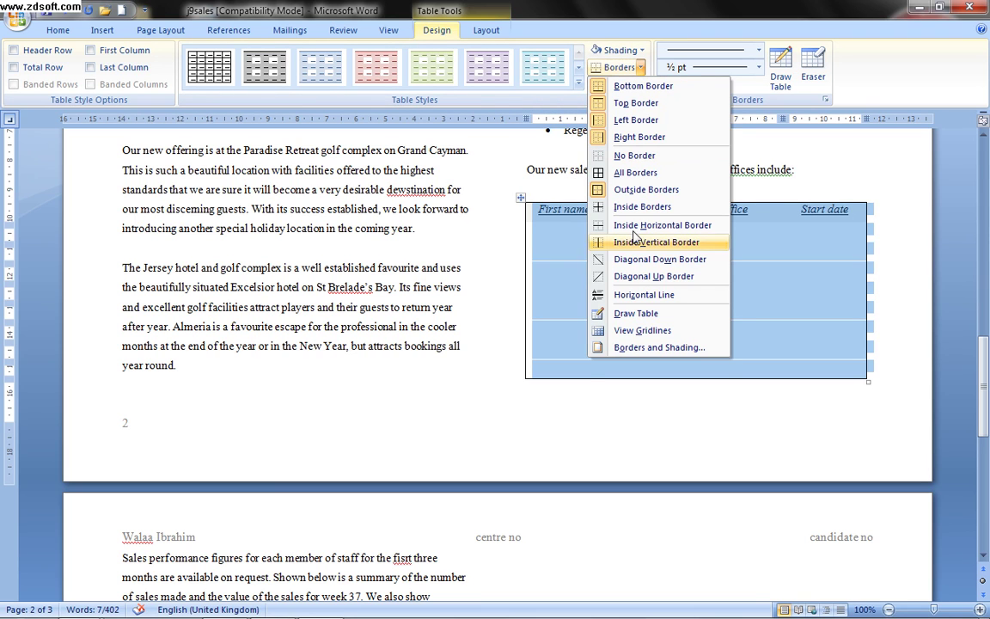
left_click(631, 349)
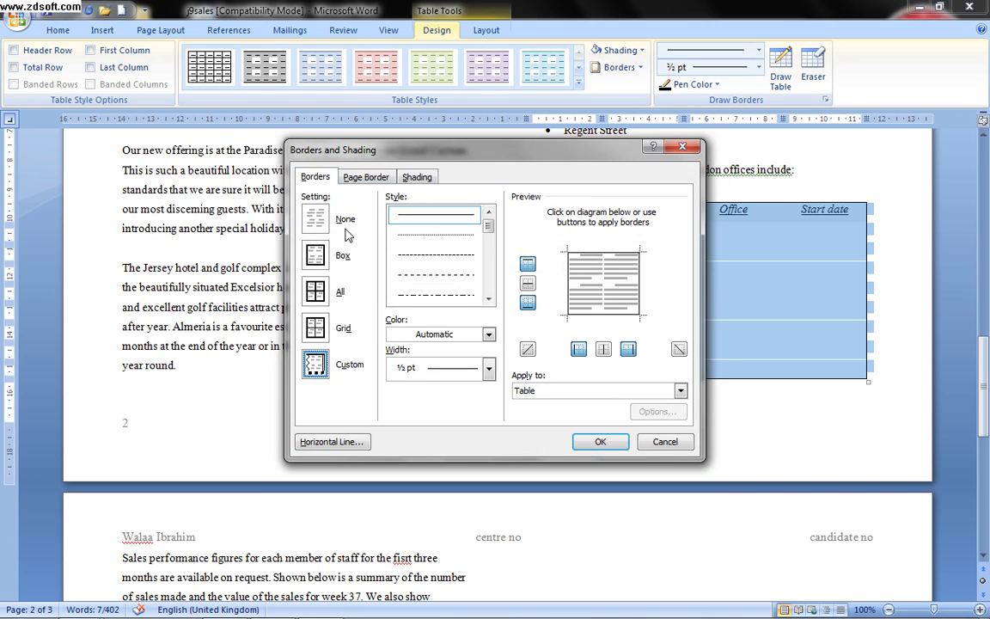
left_click(316, 293)
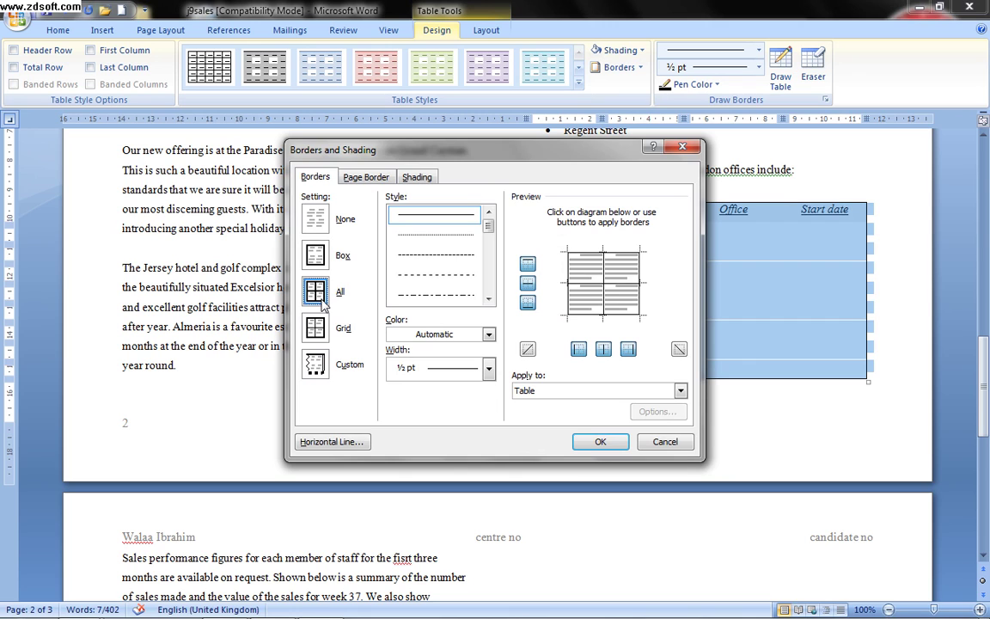
left_click(598, 441)
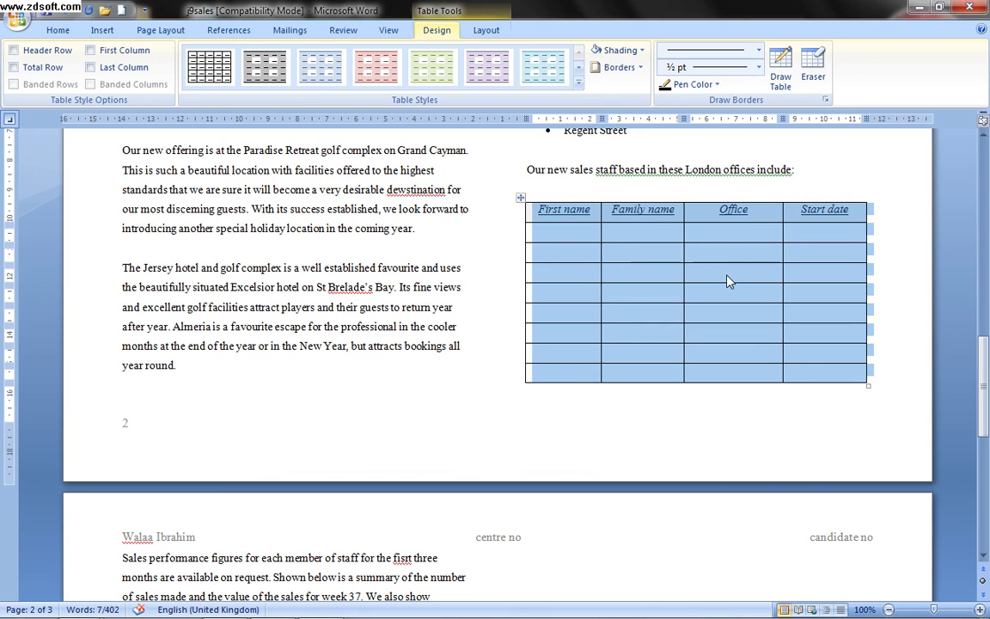